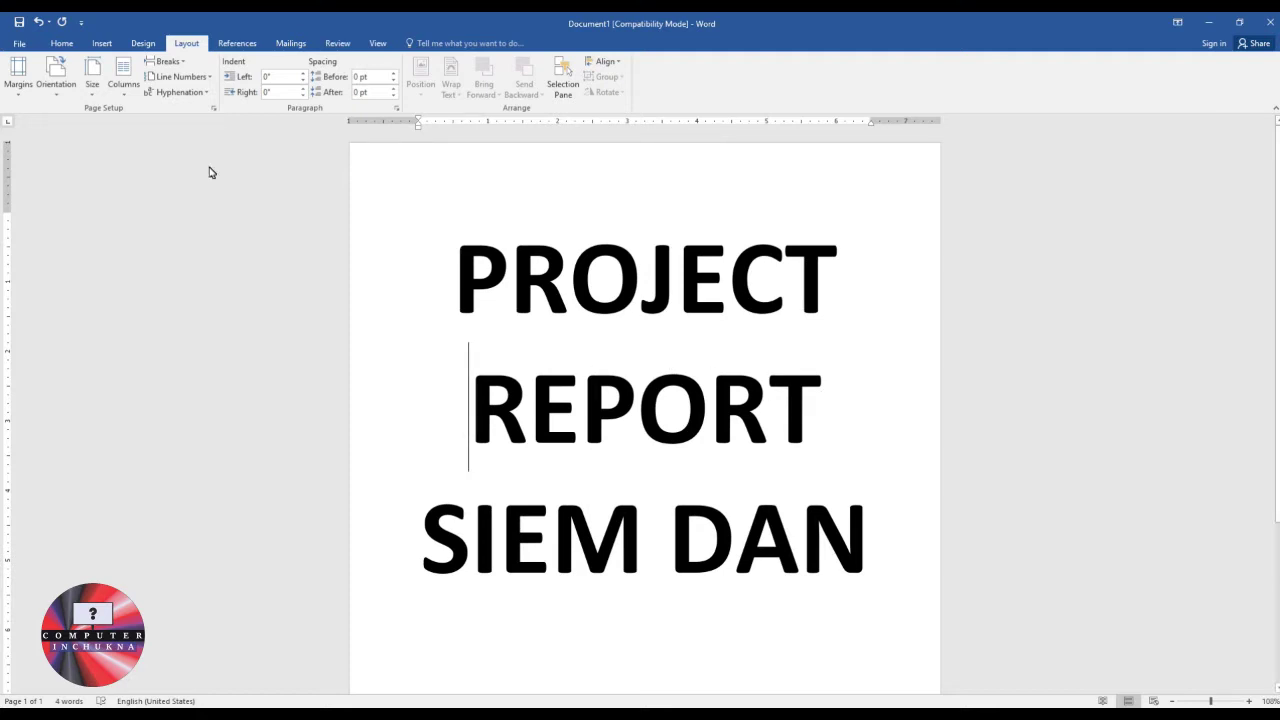
- Create a new blank document
{"action": "left_click", "coordinate": [20, 47]}
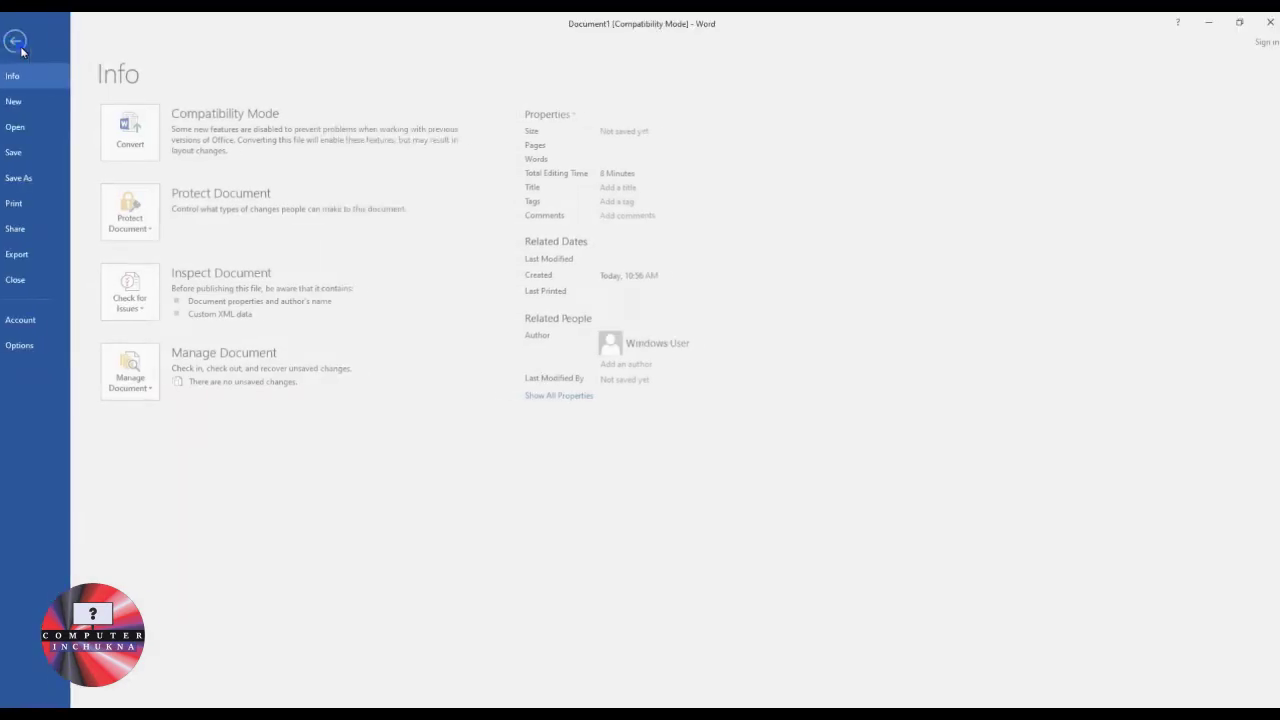
{"action": "left_click", "coordinate": [27, 102]}
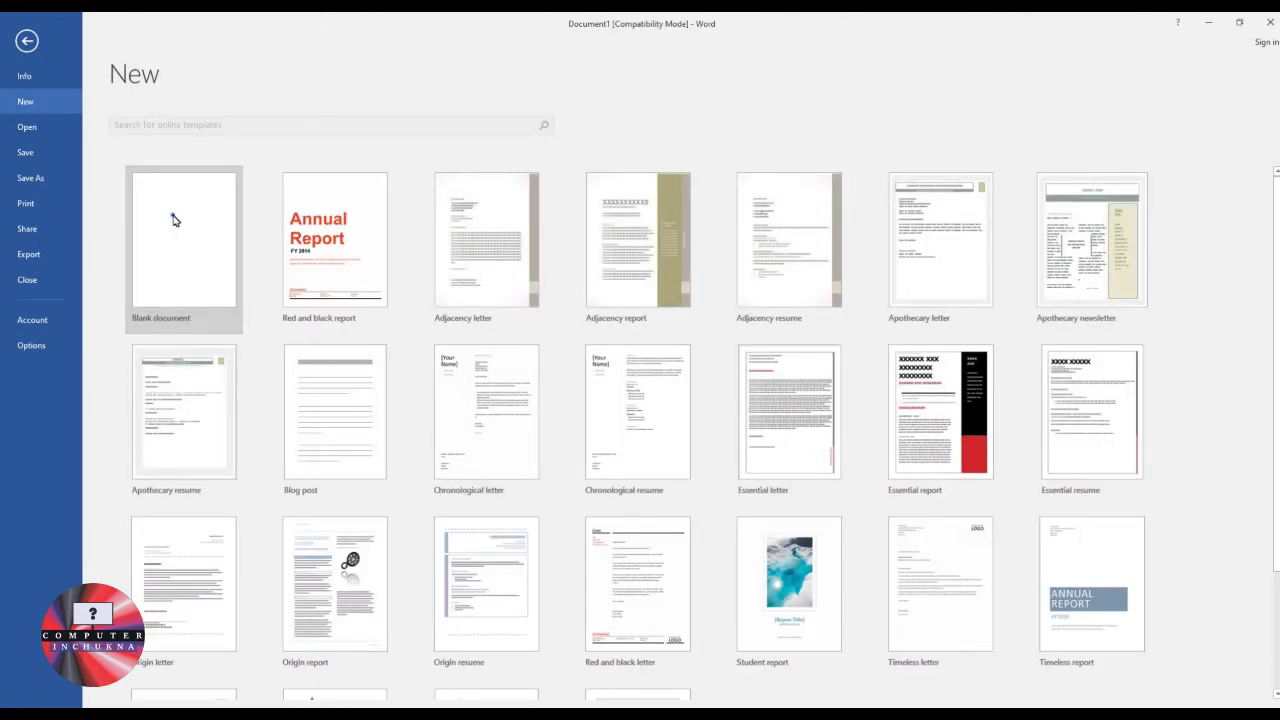
{"action": "left_click", "coordinate": [173, 219]}
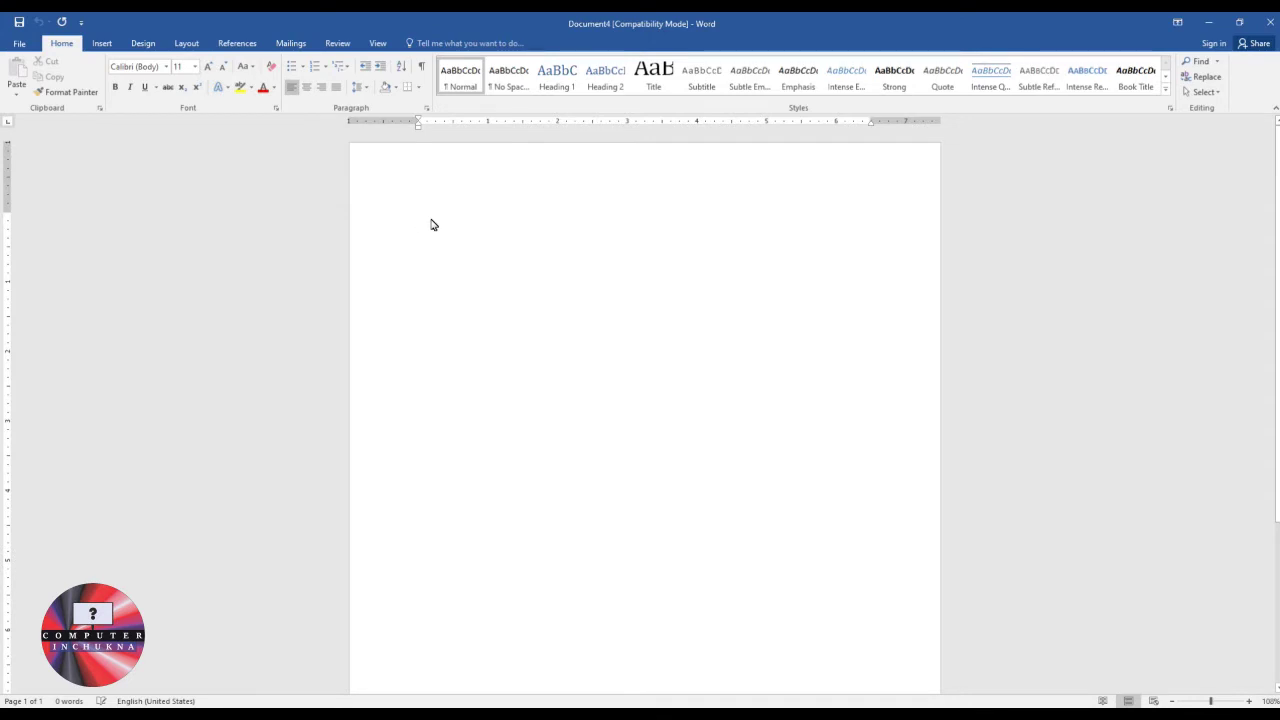
{"action": "scroll", "coordinate": [480, 292], "scroll_direction": "down", "scroll_amount": 5}
{"action": "scroll", "coordinate": [512, 310], "scroll_direction": "up", "scroll_amount": 5}
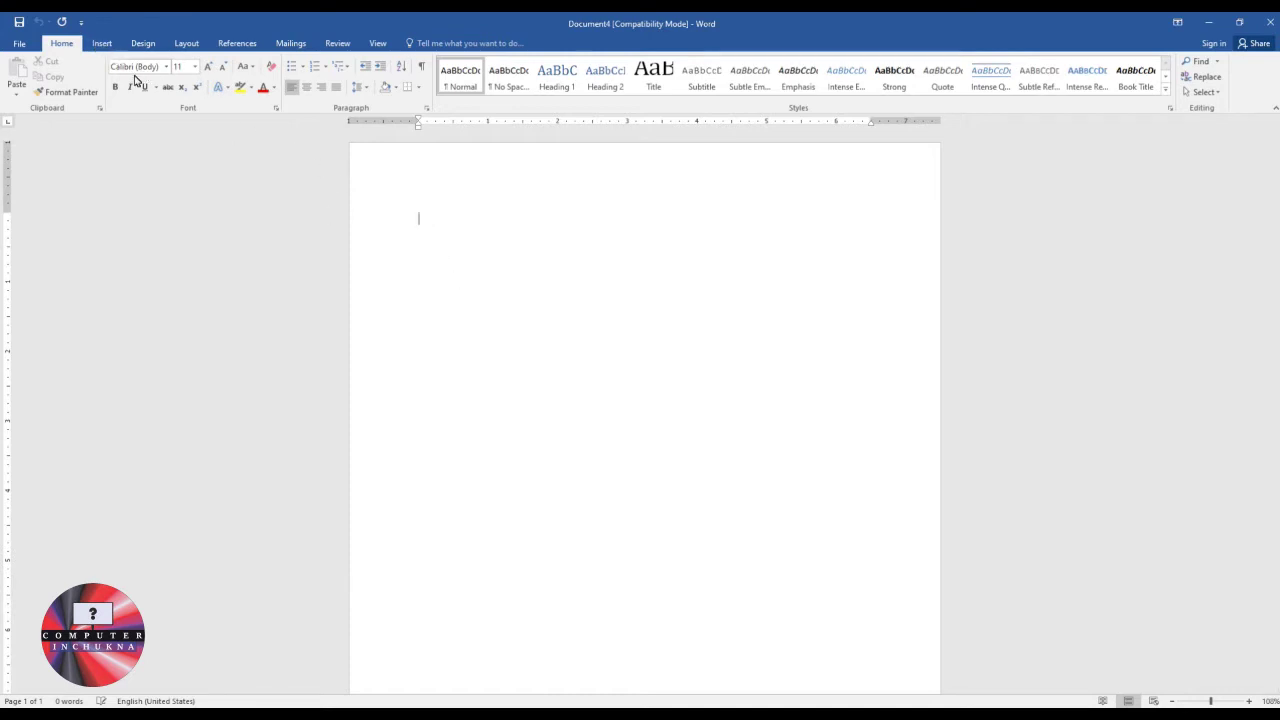
- Insert the built-in Whisp cover page into the blank document
{"action": "left_click", "coordinate": [103, 44]}
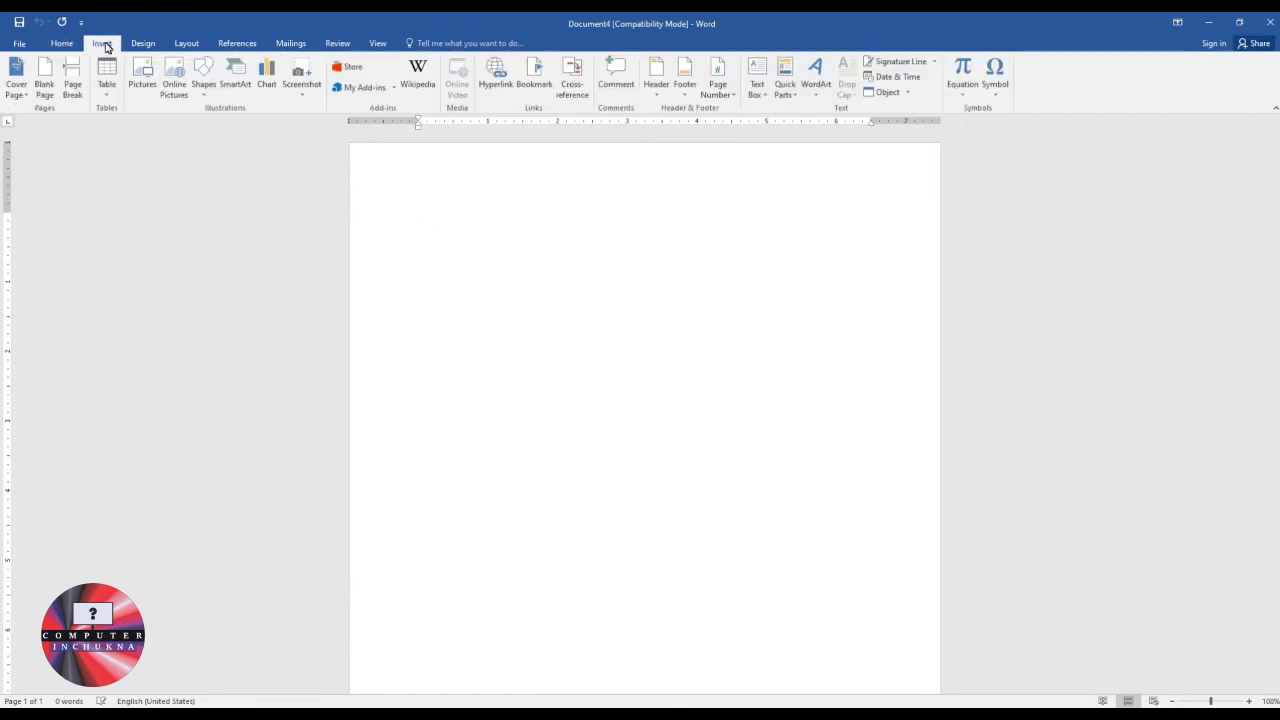
{"action": "left_click", "coordinate": [16, 96]}
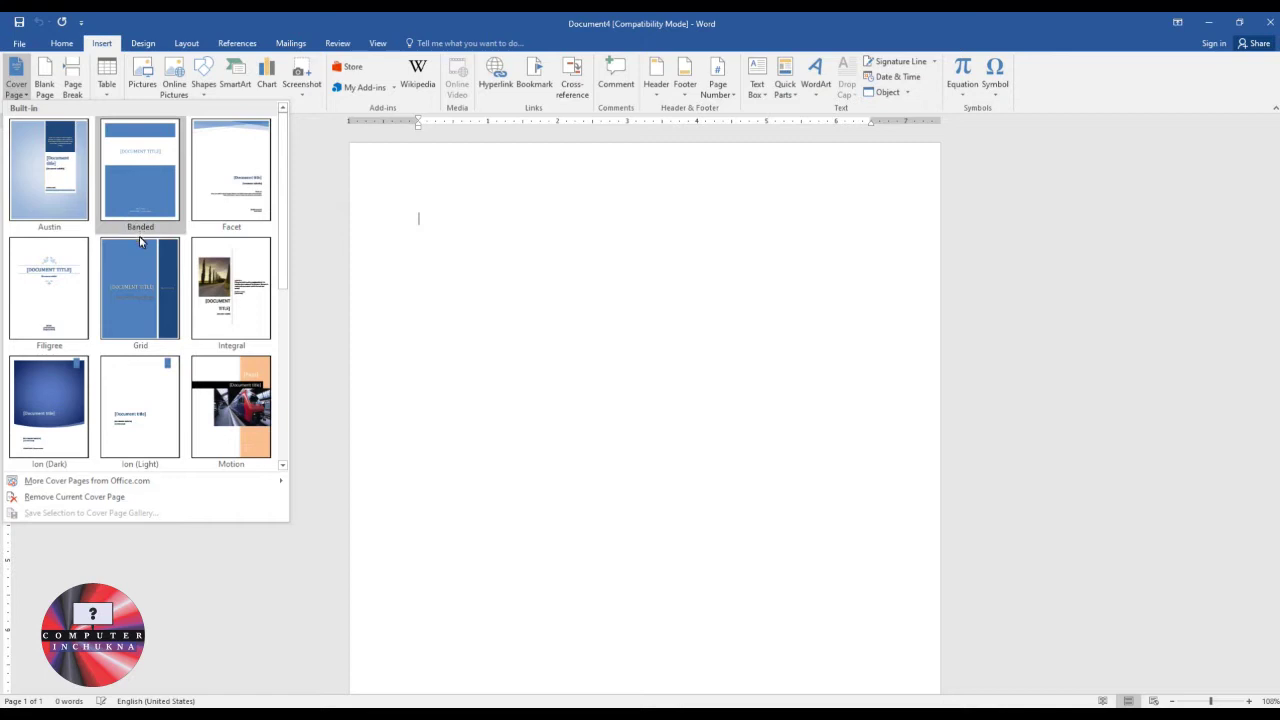
{"action": "scroll", "coordinate": [240, 388], "scroll_direction": "down", "scroll_amount": 3}
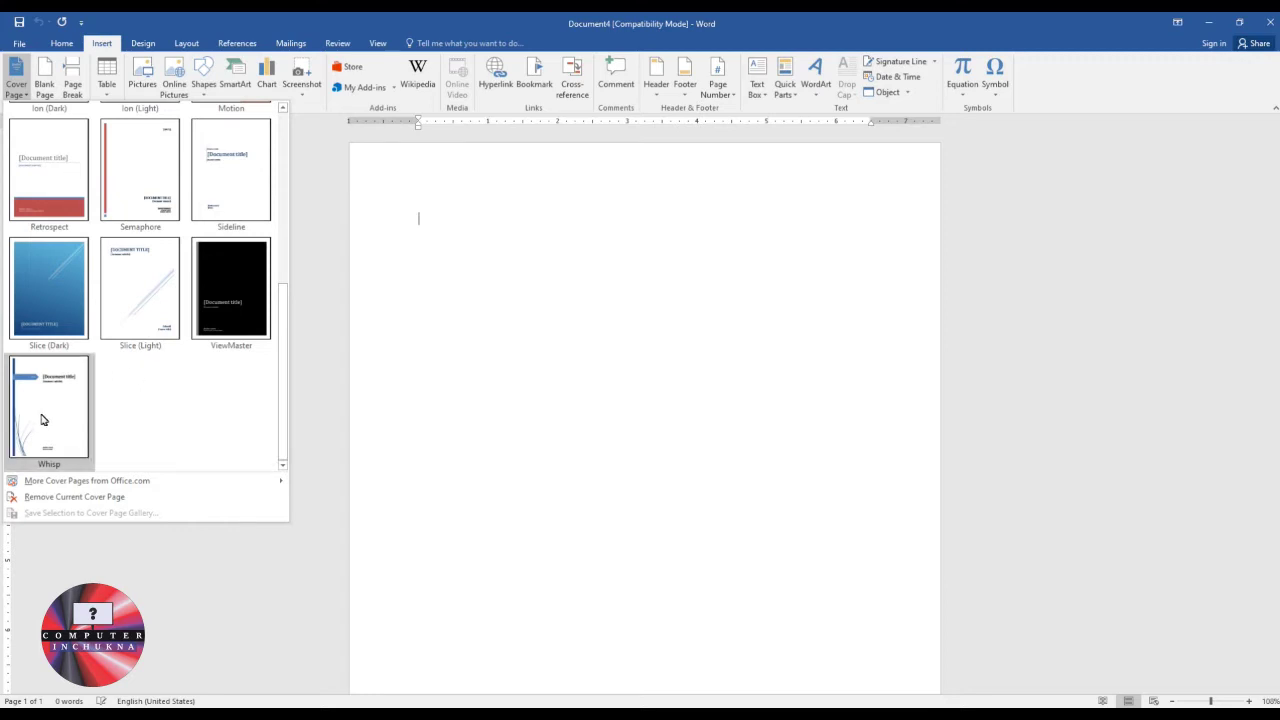
{"action": "scroll", "coordinate": [178, 328], "scroll_direction": "up", "scroll_amount": 3}
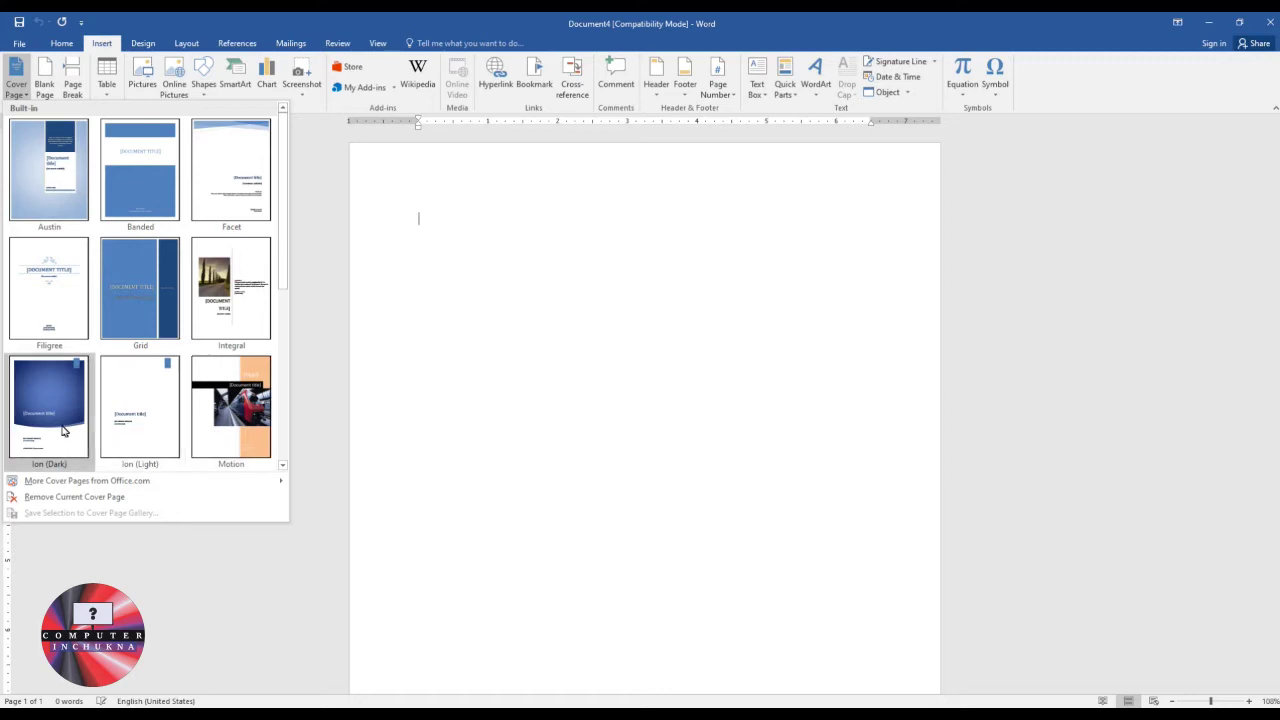
{"action": "scroll", "coordinate": [117, 318], "scroll_direction": "down", "scroll_amount": 3}
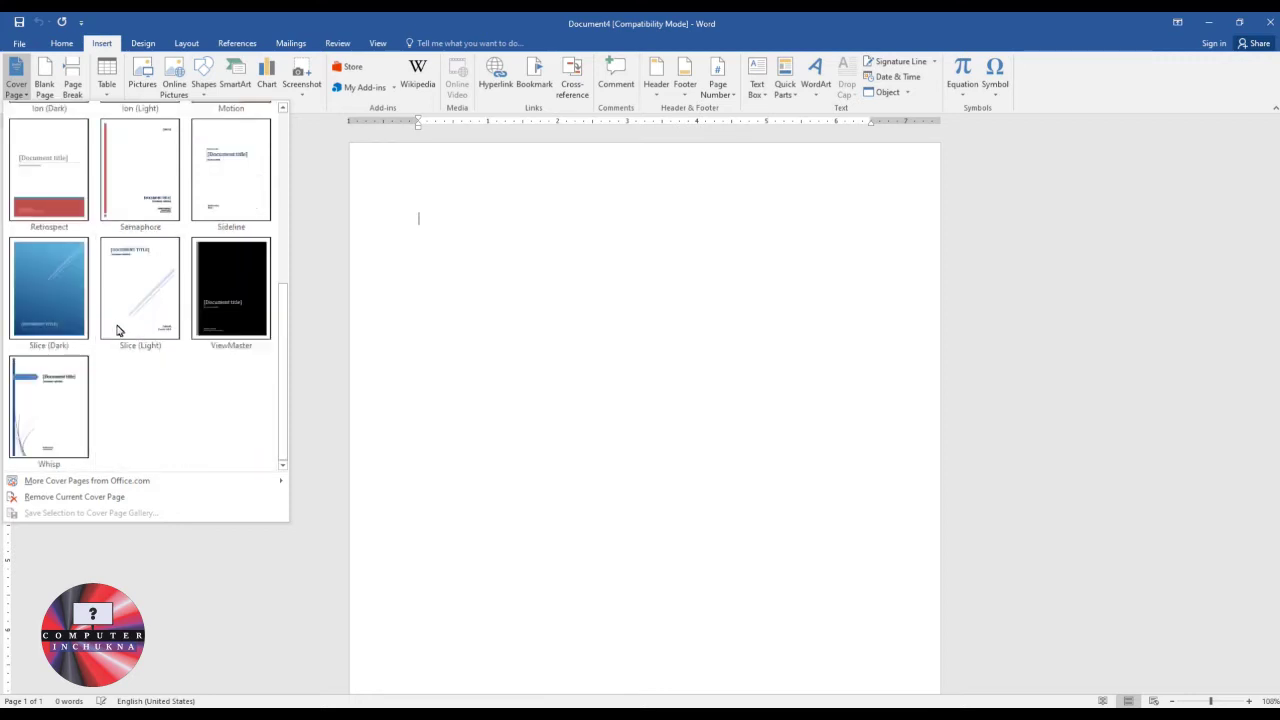
{"action": "left_click", "coordinate": [58, 400]}
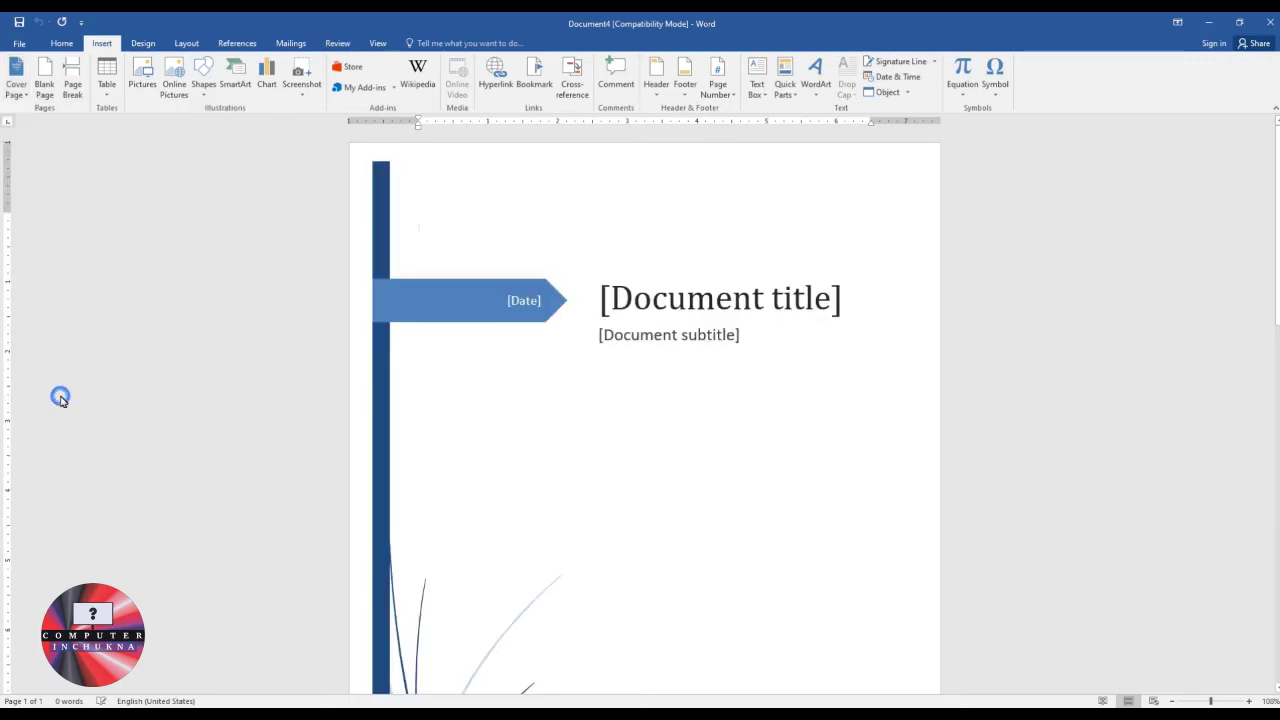
- Set the date on the cover page's blue arrow banner to 09/12/2020
{"action": "left_click", "coordinate": [522, 308]}
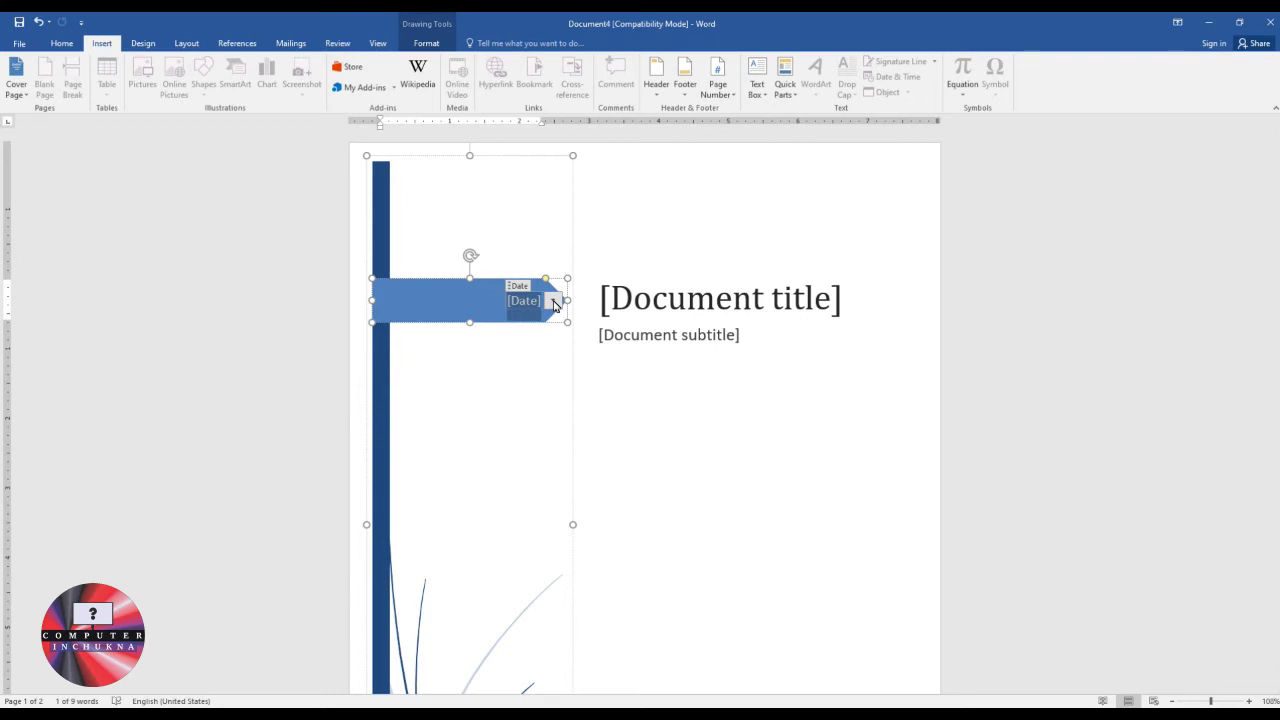
{"action": "type", "text": "09"}
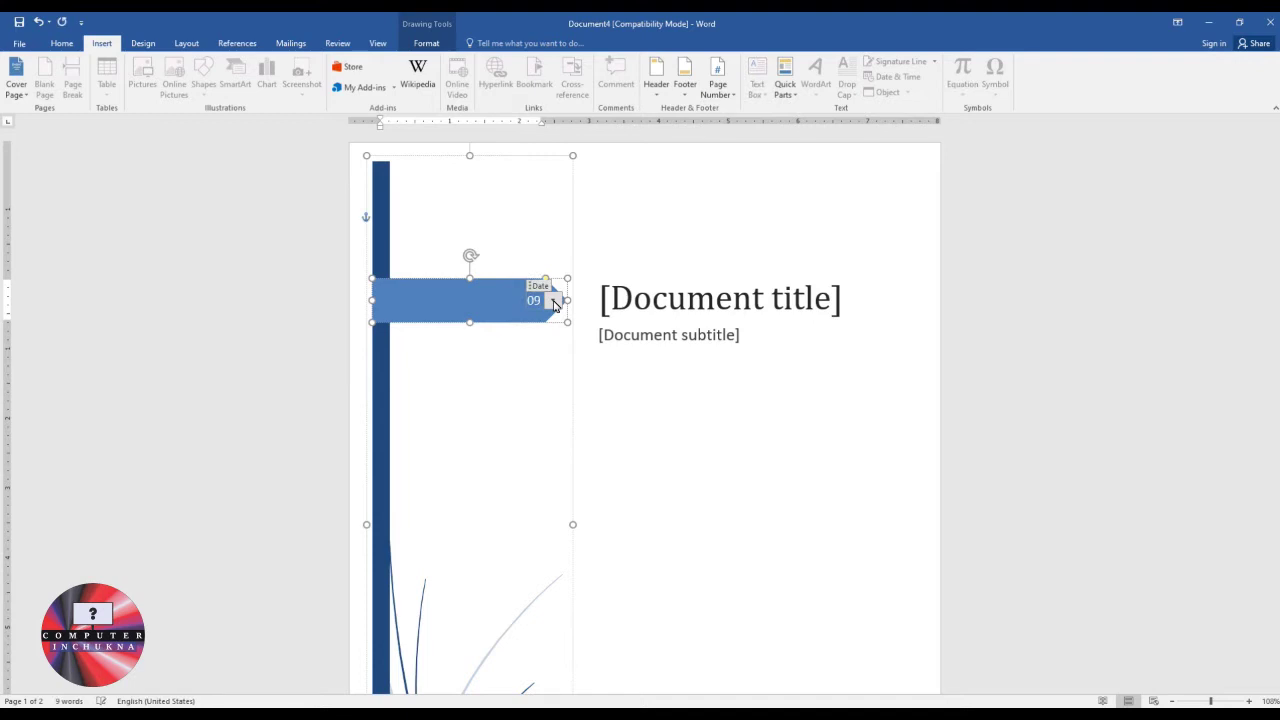
{"action": "type", "text": "/12/2020"}
- Enter PROJECT REPORT as the cover page title and widen its text box so the title fits on one line
{"action": "left_click", "coordinate": [640, 299]}
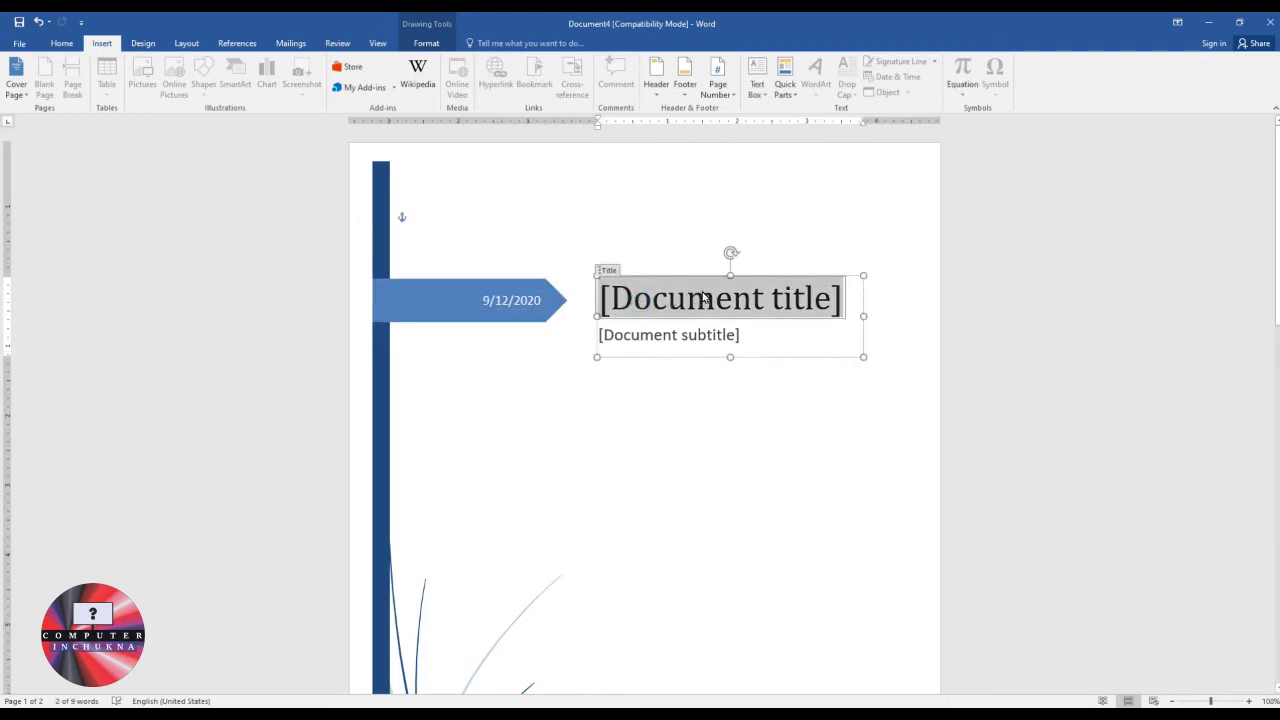
{"action": "type", "text": "PROJECT"}
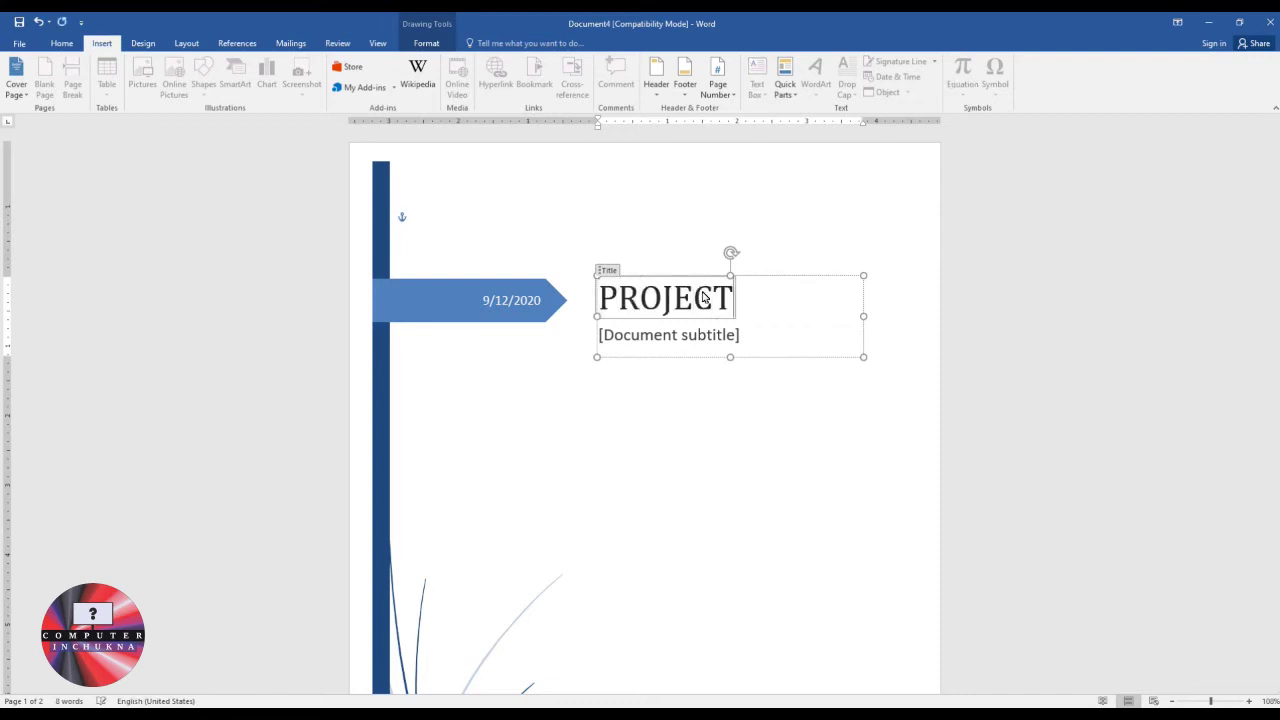
{"action": "type", "text": " REPORT"}
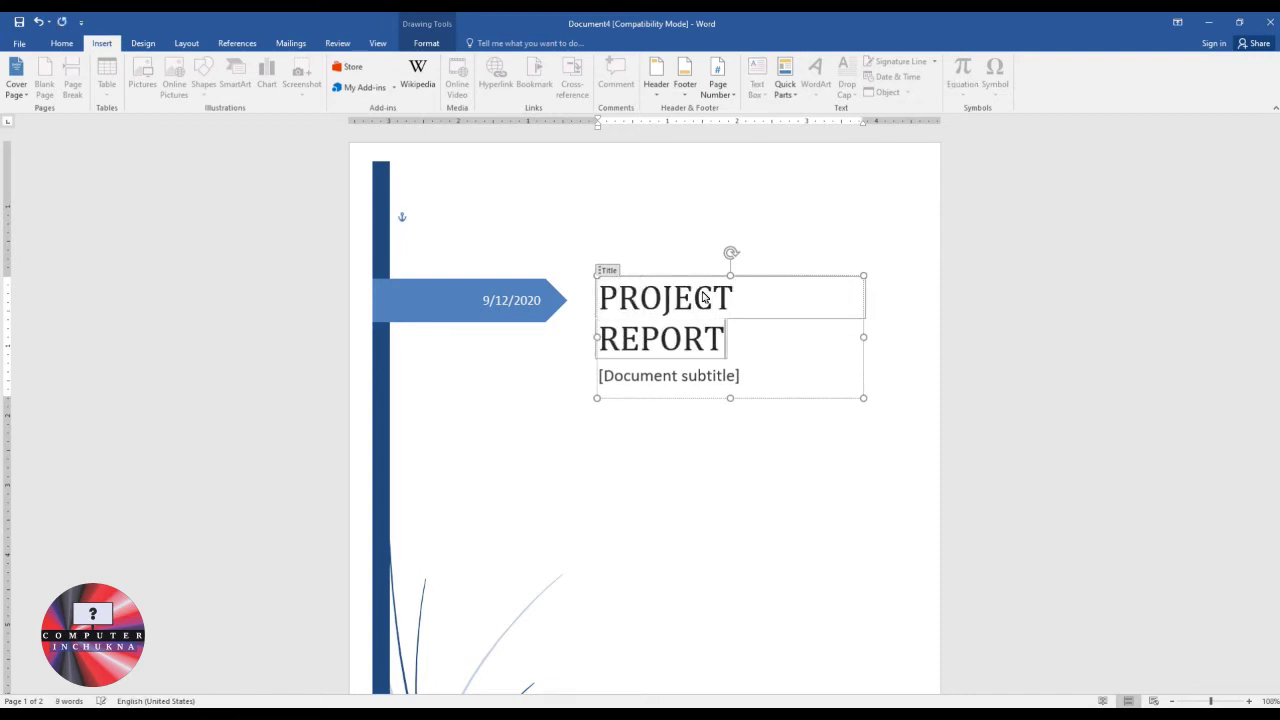
{"action": "left_click_drag", "start_coordinate": [863, 338], "coordinate": [893, 331]}
- Replace the document subtitle placeholder under the title with SIEM DAN LESSON
{"action": "left_click", "coordinate": [763, 352]}
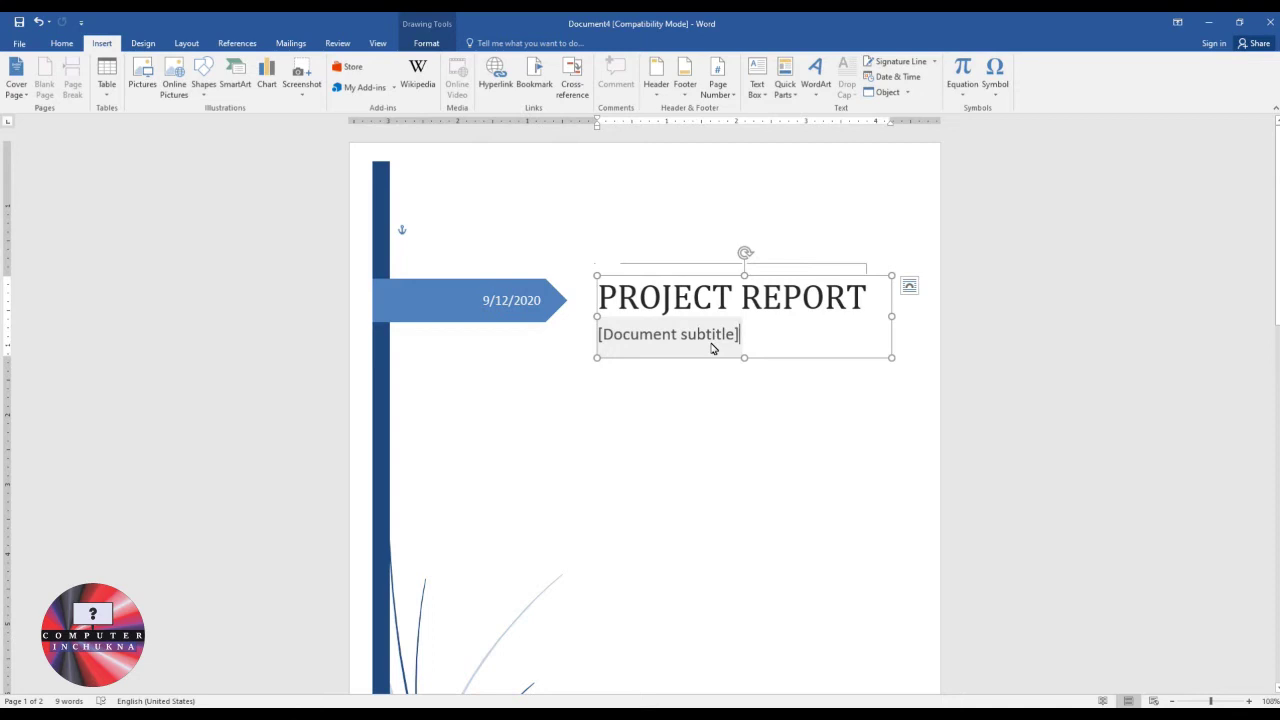
{"action": "type", "text": "Siem"}
{"action": "key", "text": "BackSpace"}
{"action": "key", "text": "BackSpace"}
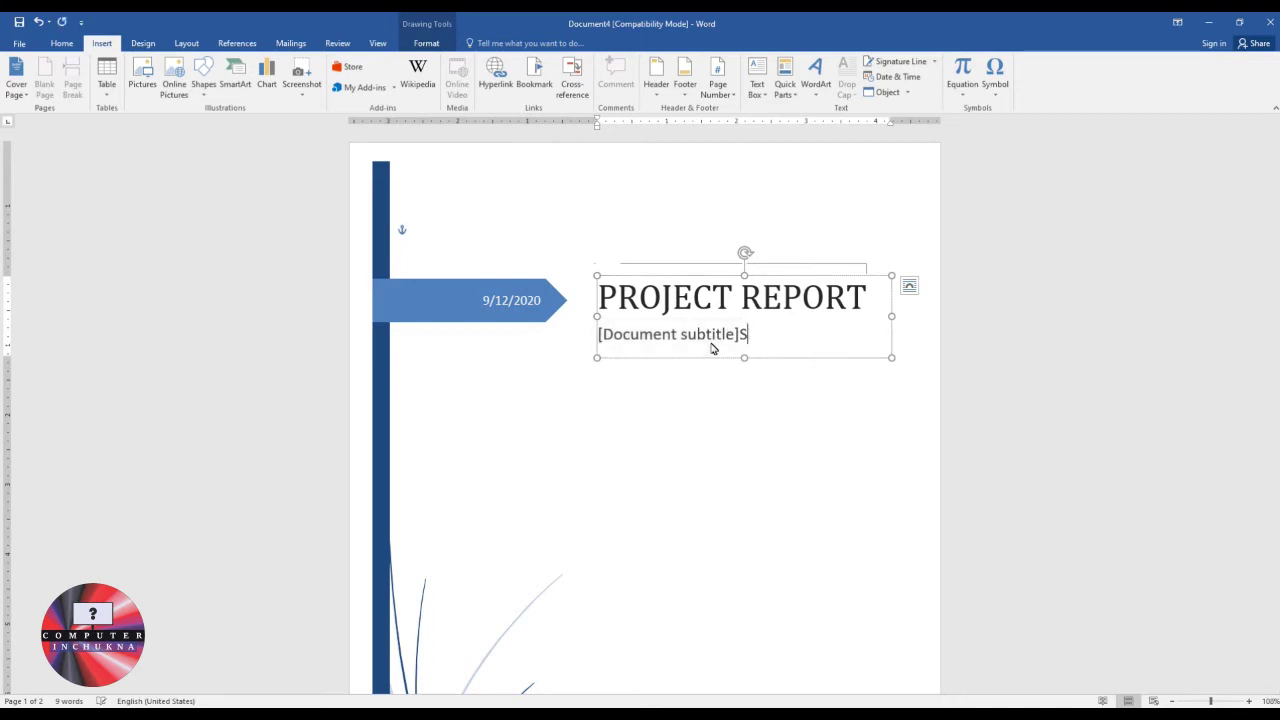
{"action": "left_click", "coordinate": [678, 345]}
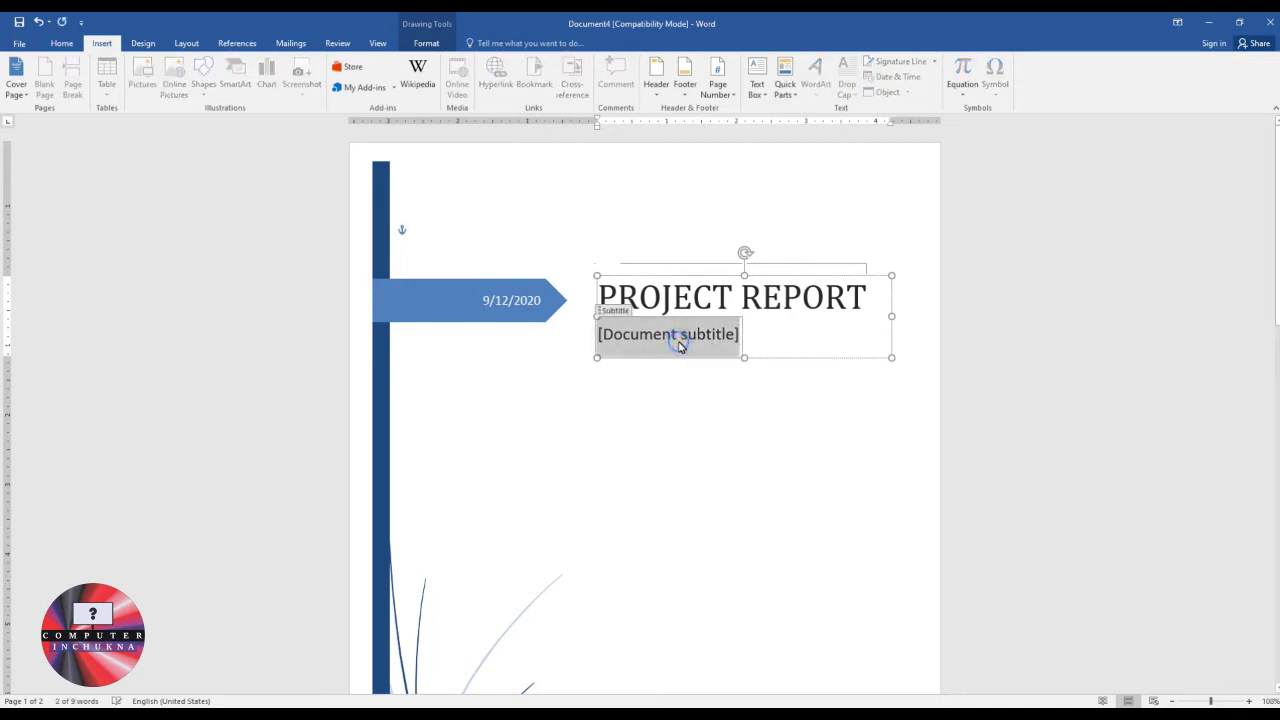
{"action": "type", "text": "SIEM DA"}
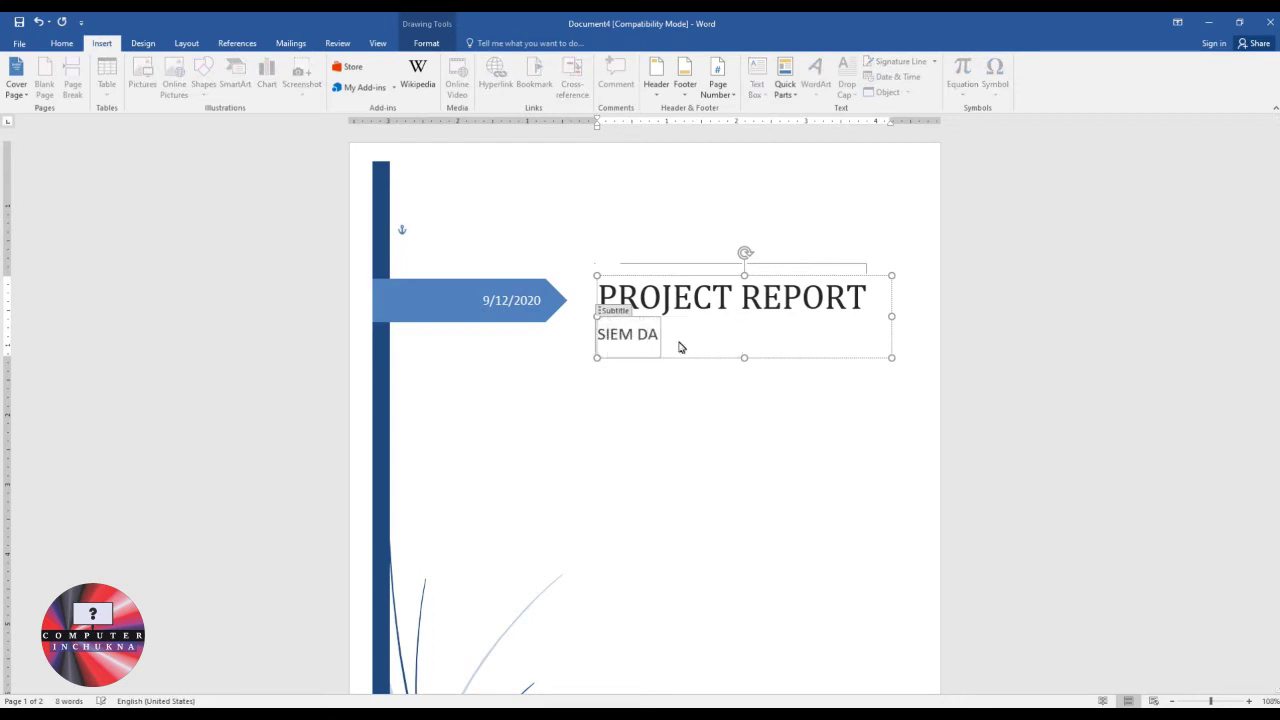
{"action": "type", "text": "N LESSON"}
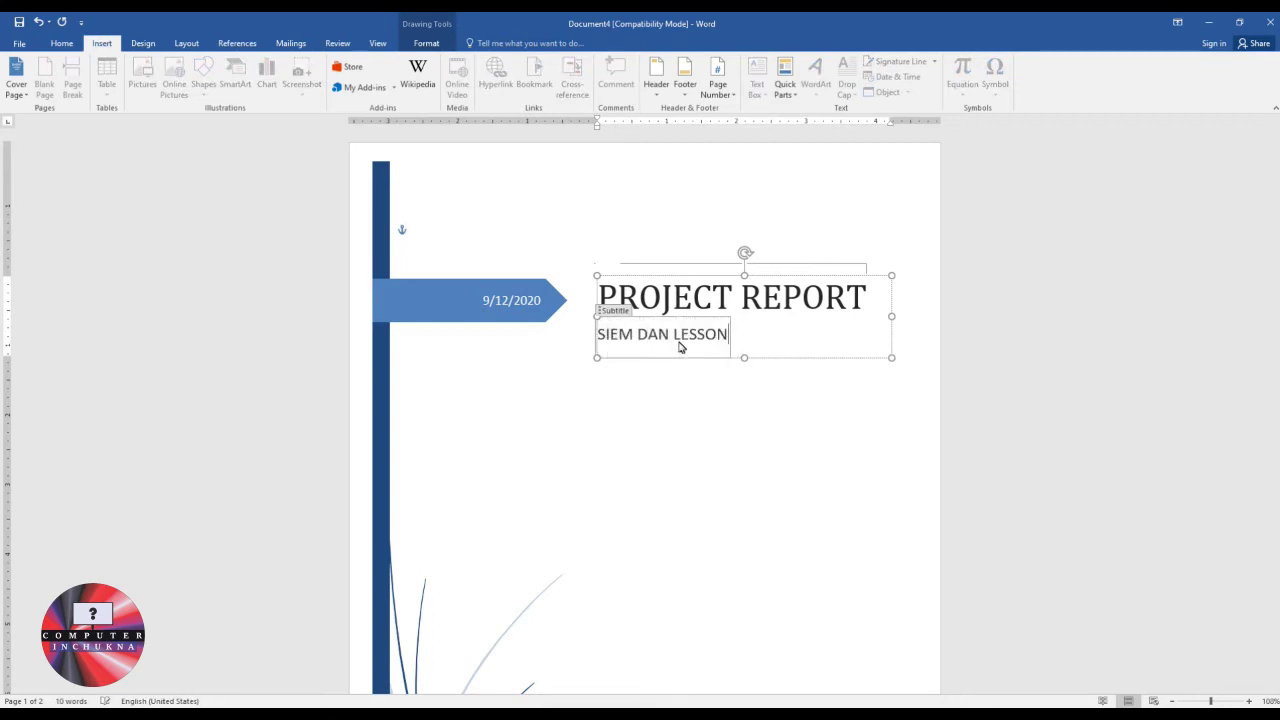
{"action": "left_click", "coordinate": [651, 457]}
- Replace the author name at the foot of the cover page with XYZ
{"action": "scroll", "coordinate": [651, 459], "scroll_direction": "down", "scroll_amount": 5}
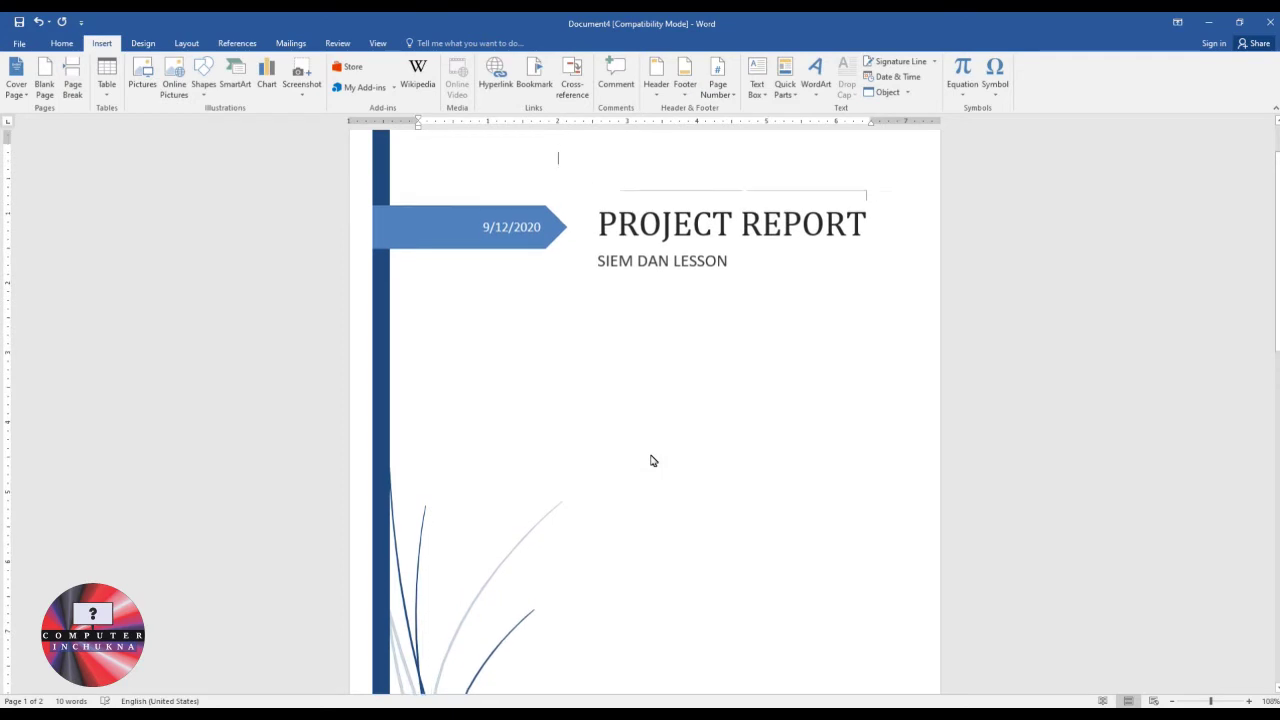
{"action": "scroll", "coordinate": [651, 460], "scroll_direction": "down", "scroll_amount": 3}
{"action": "left_click", "coordinate": [640, 417]}
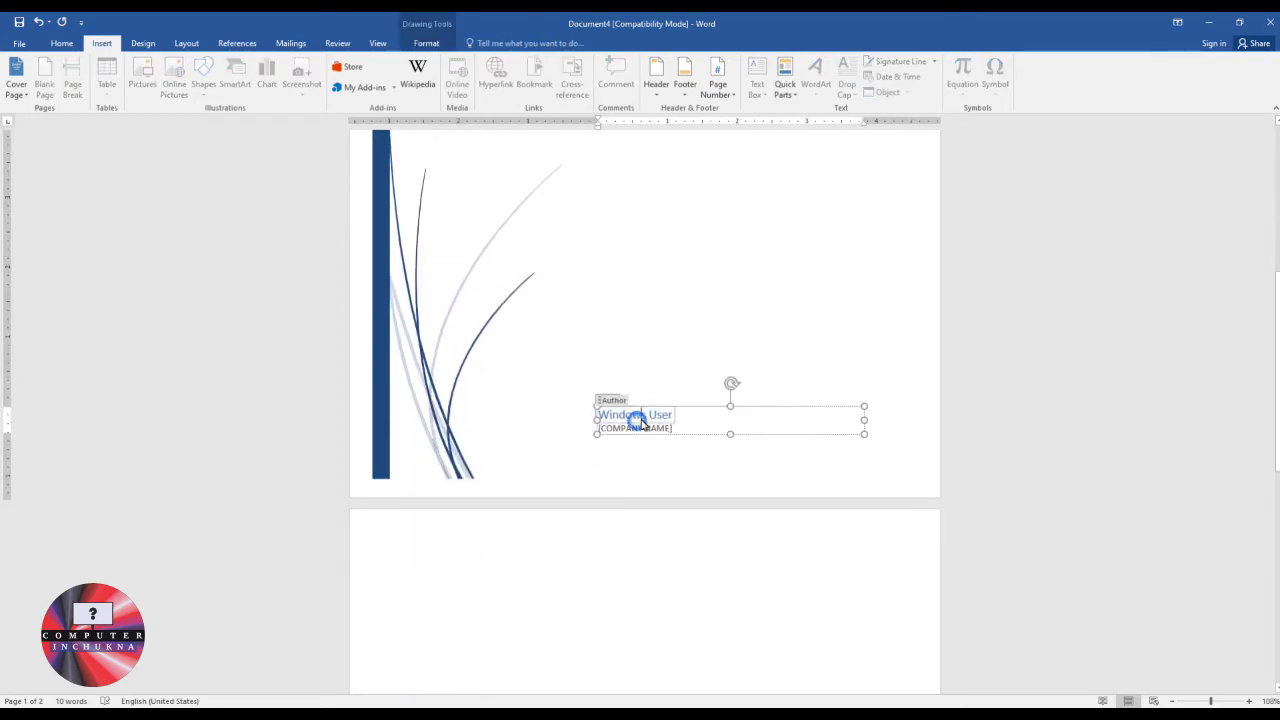
{"action": "left_click_drag", "start_coordinate": [677, 420], "coordinate": [602, 414]}
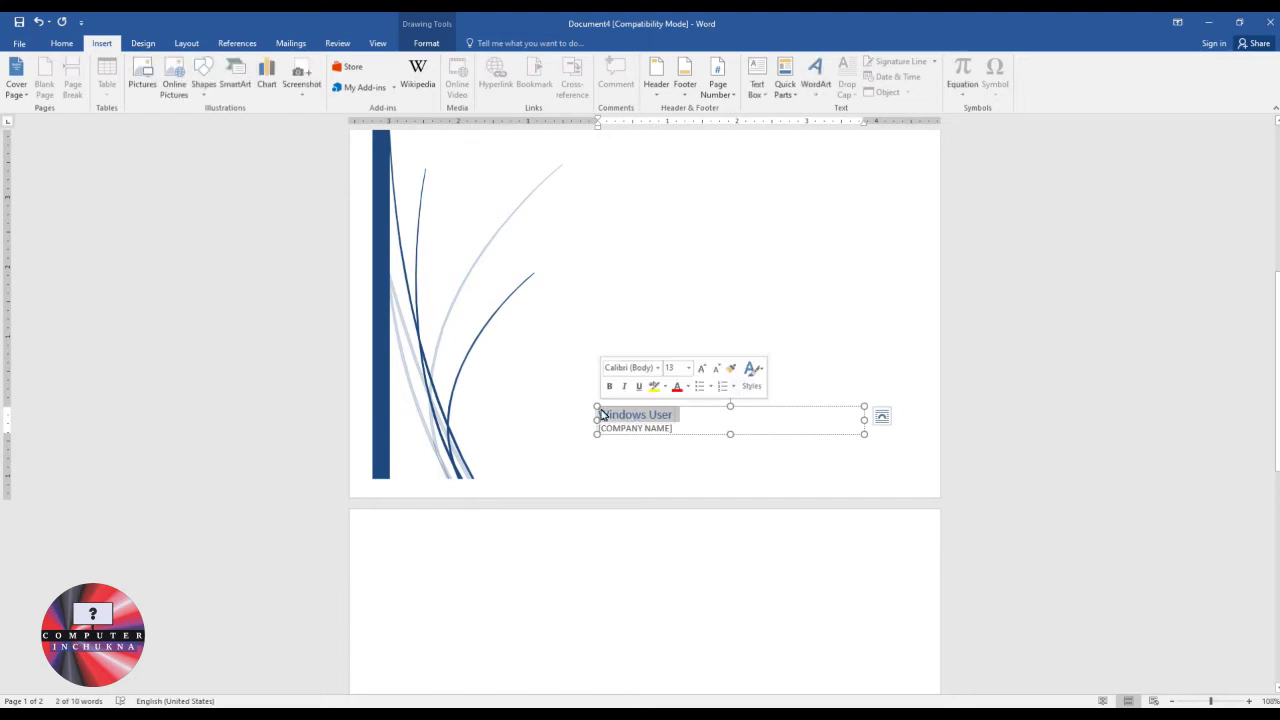
{"action": "type", "text": "Ahmang"}
{"action": "key", "text": "BackSpace"}
{"action": "key", "text": "BackSpace"}
{"action": "key", "text": "BackSpace"}
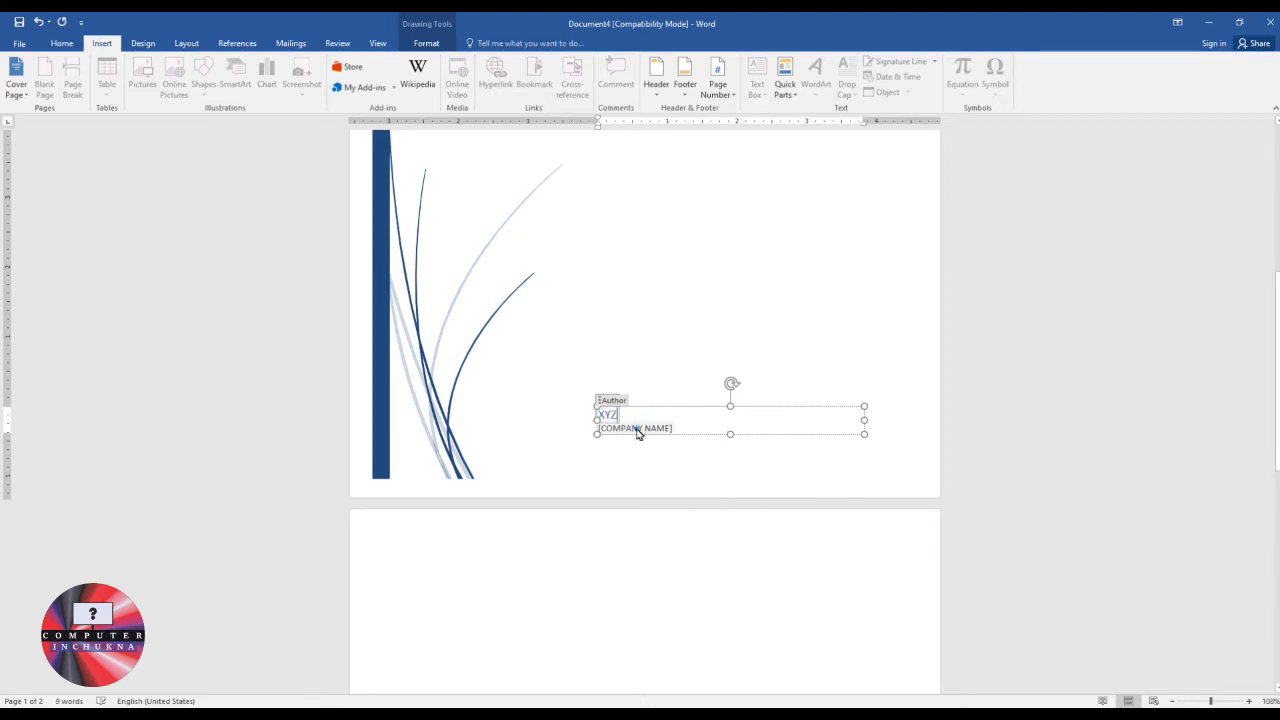
- Fill in the company name below the author as COMPUTER INCHUKNA
{"action": "left_click", "coordinate": [637, 430]}
{"action": "type", "text": "COMPUTER INCHUKNA"}
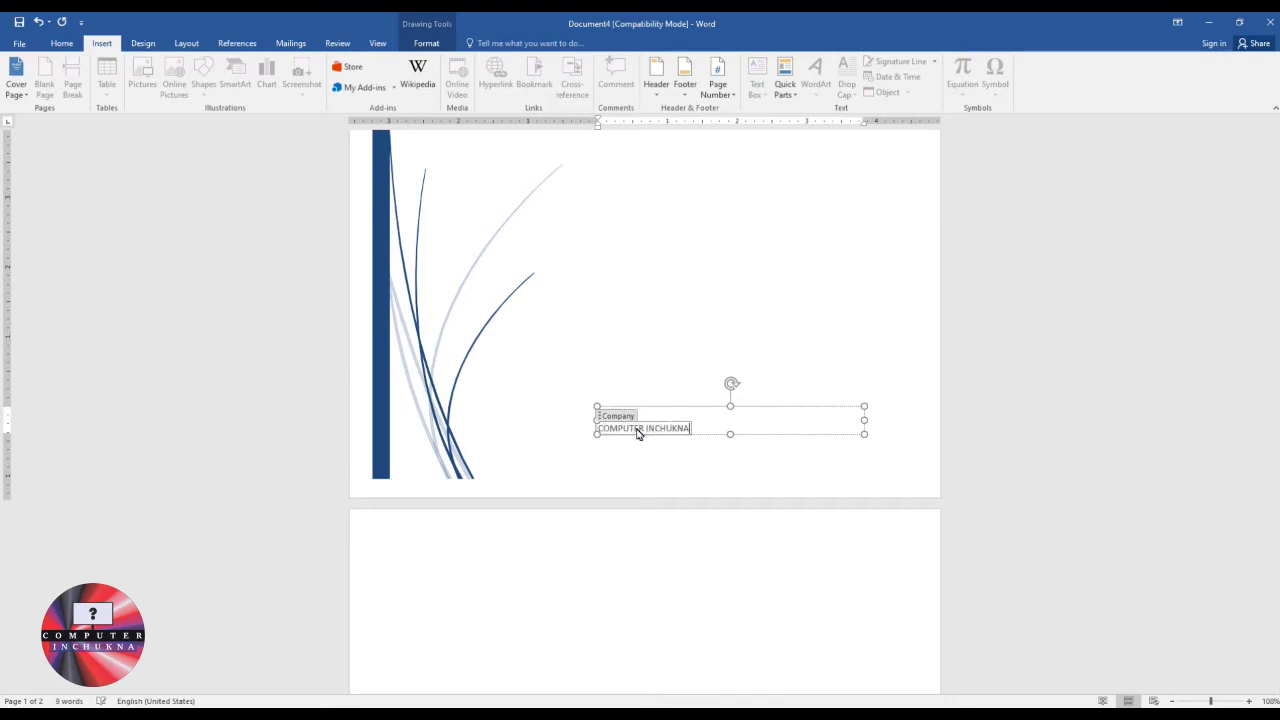
{"action": "left_click", "coordinate": [645, 516]}
- Review the completed cover page and the blank page that follows it
{"action": "scroll", "coordinate": [649, 466], "scroll_direction": "down", "scroll_amount": 4}
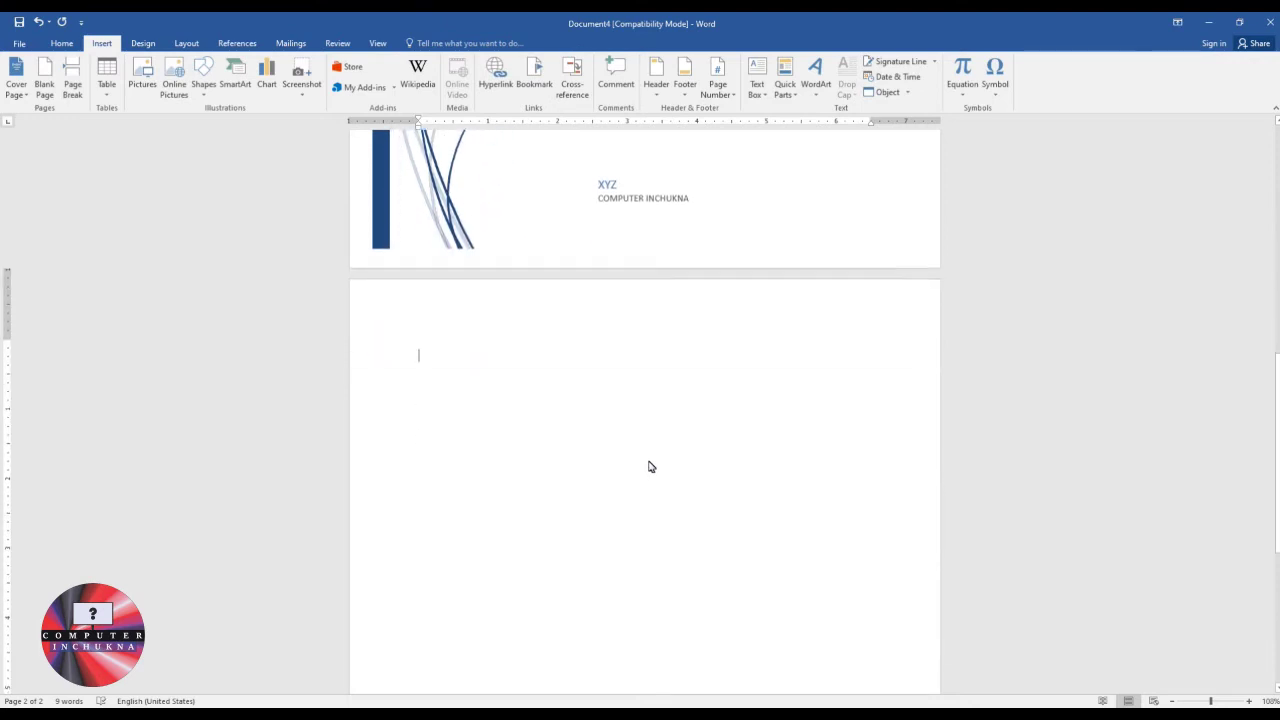
{"action": "scroll", "coordinate": [649, 466], "scroll_direction": "up", "scroll_amount": 11}
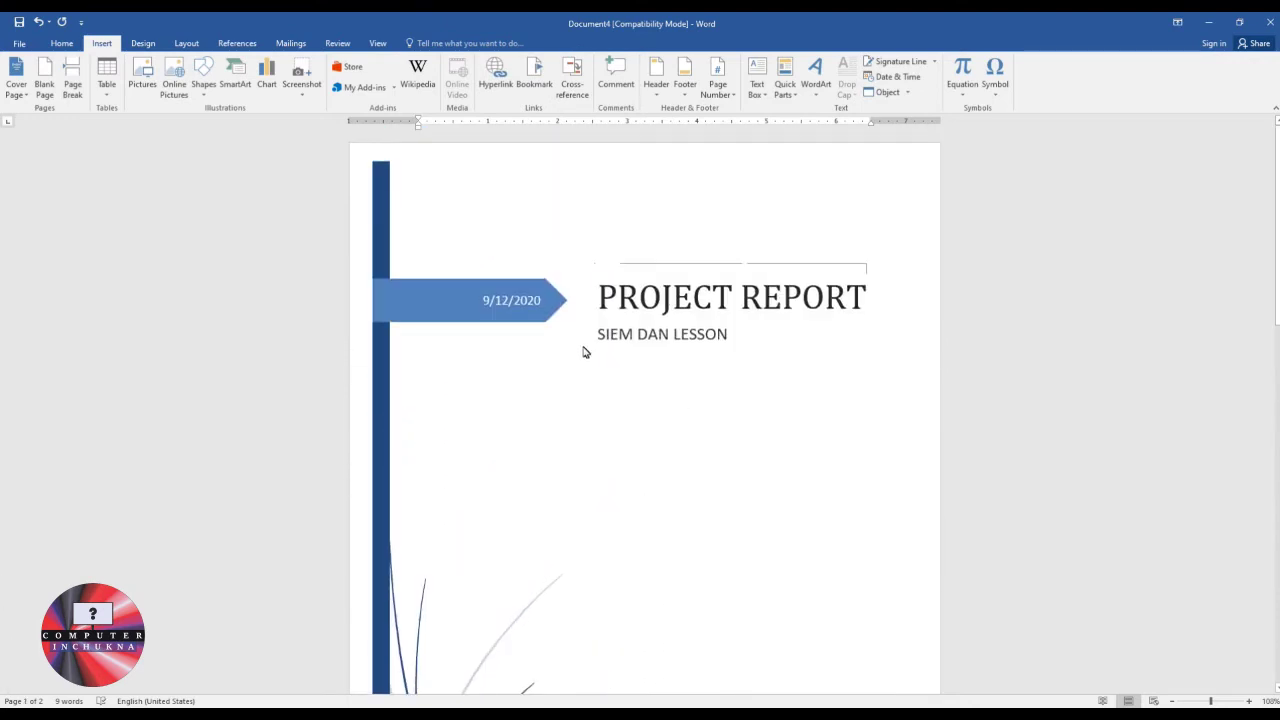
{"action": "scroll", "coordinate": [585, 352], "scroll_direction": "down", "scroll_amount": 10}
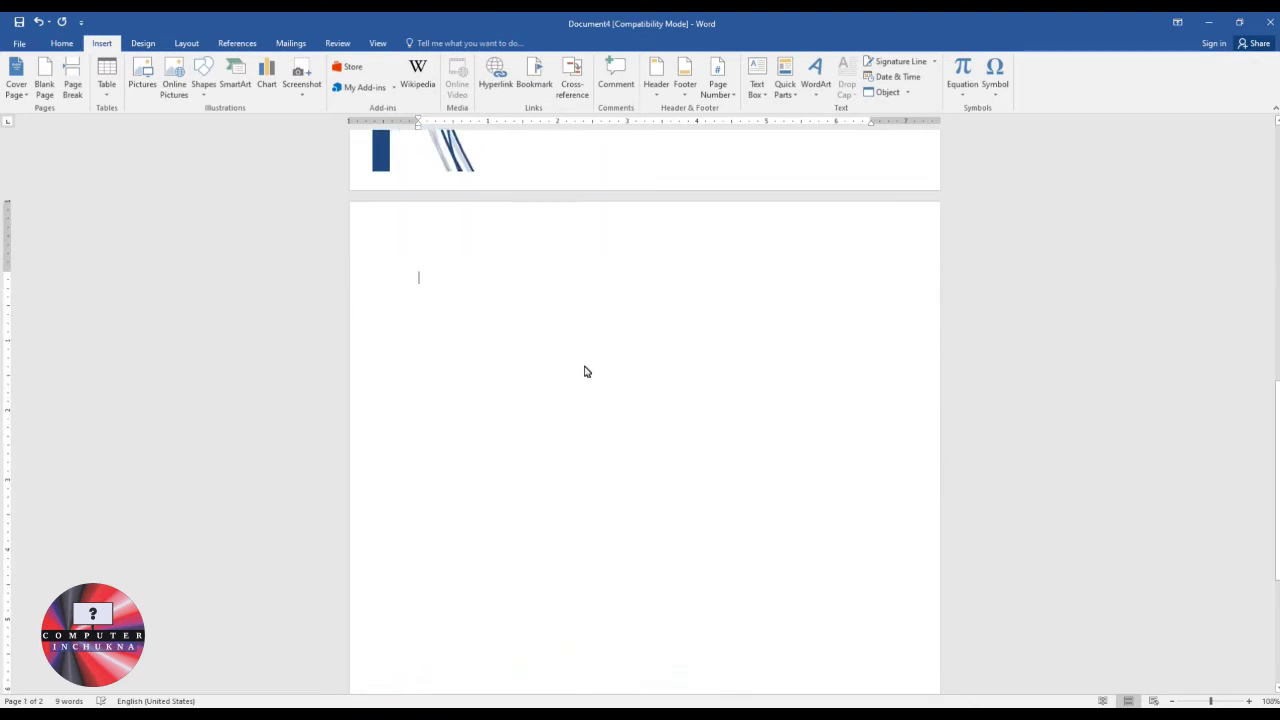
{"action": "scroll", "coordinate": [585, 371], "scroll_direction": "down", "scroll_amount": 2}
{"action": "scroll", "coordinate": [585, 371], "scroll_direction": "up", "scroll_amount": 3}
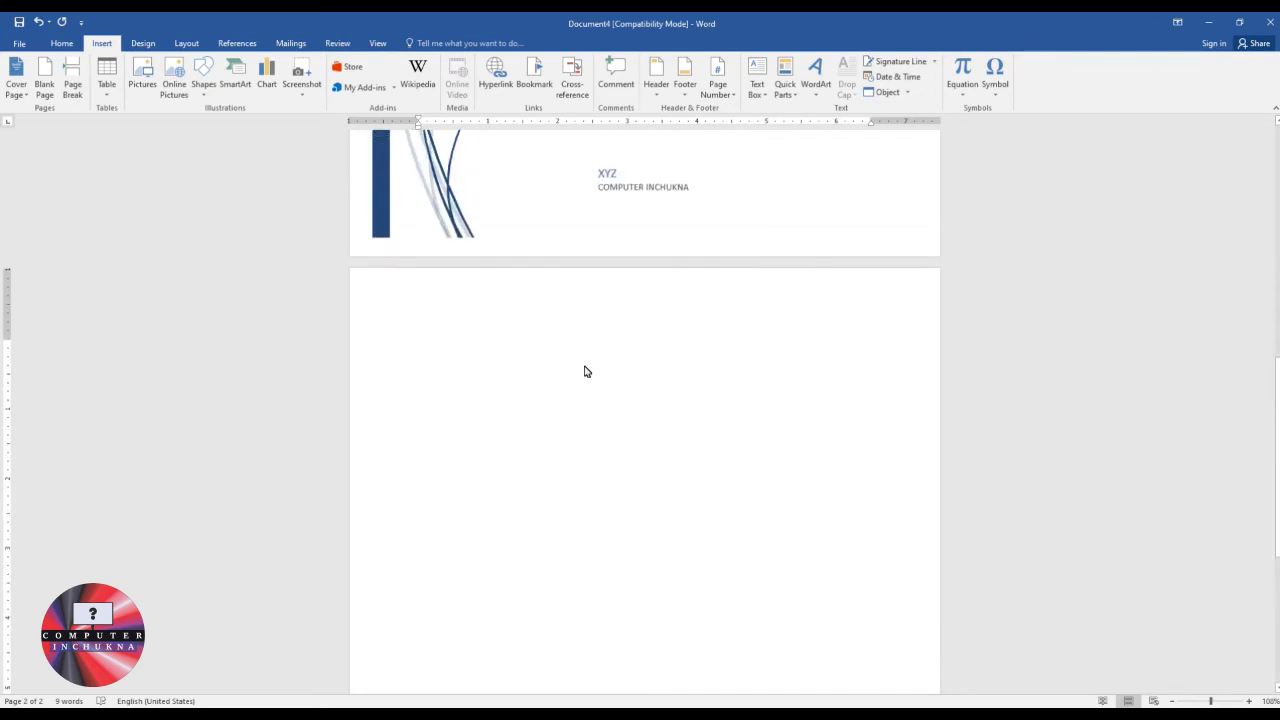
{"action": "scroll", "coordinate": [585, 371], "scroll_direction": "up", "scroll_amount": 3}
{"action": "scroll", "coordinate": [585, 371], "scroll_direction": "down", "scroll_amount": 2}
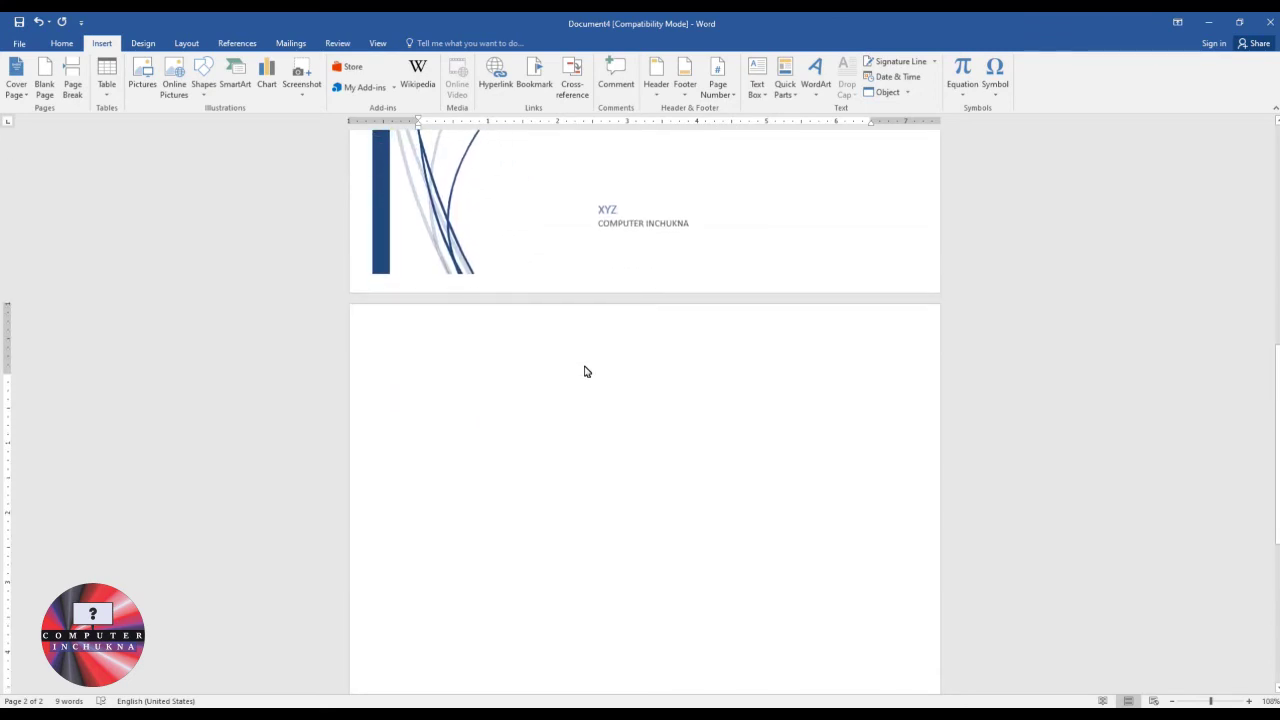
{"action": "scroll", "coordinate": [585, 371], "scroll_direction": "down", "scroll_amount": 2}
{"action": "scroll", "coordinate": [586, 371], "scroll_direction": "up", "scroll_amount": 1}
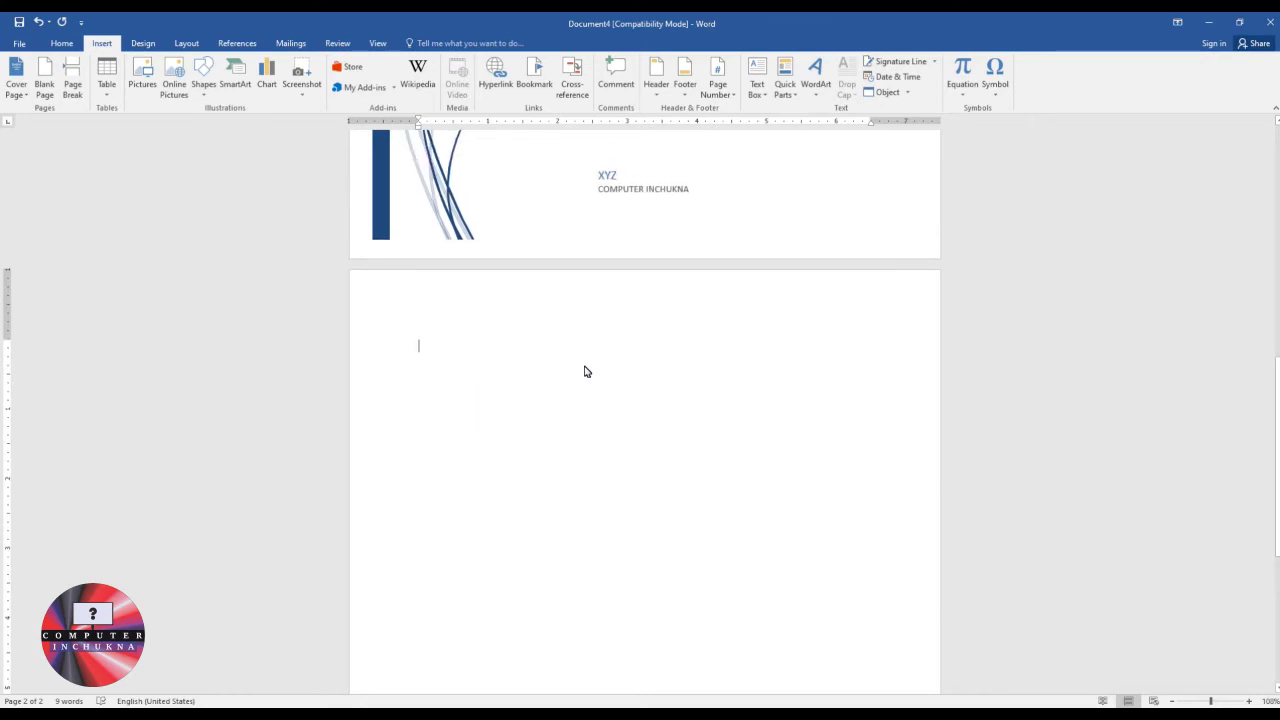
{"action": "scroll", "coordinate": [586, 371], "scroll_direction": "down", "scroll_amount": 2}
{"action": "scroll", "coordinate": [586, 371], "scroll_direction": "up", "scroll_amount": 2}
{"action": "scroll", "coordinate": [586, 371], "scroll_direction": "up", "scroll_amount": 1}
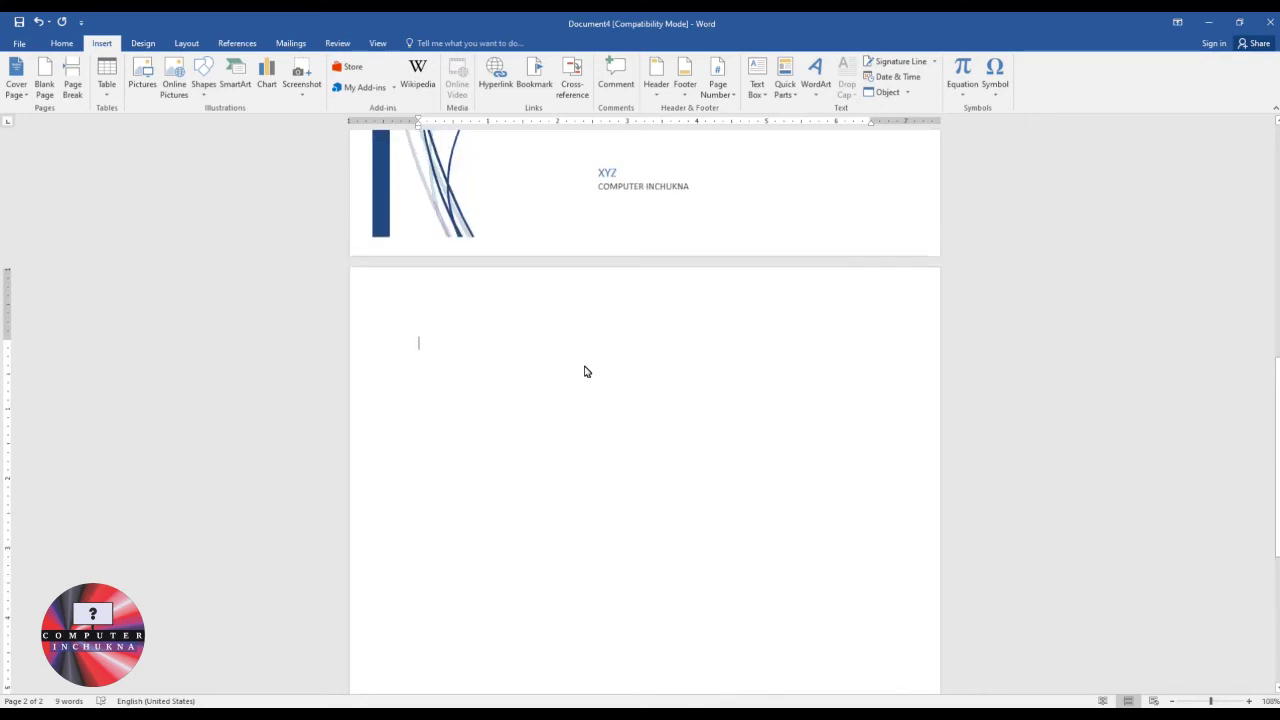
{"action": "scroll", "coordinate": [586, 371], "scroll_direction": "down", "scroll_amount": 1}
{"action": "scroll", "coordinate": [586, 371], "scroll_direction": "up", "scroll_amount": 1}
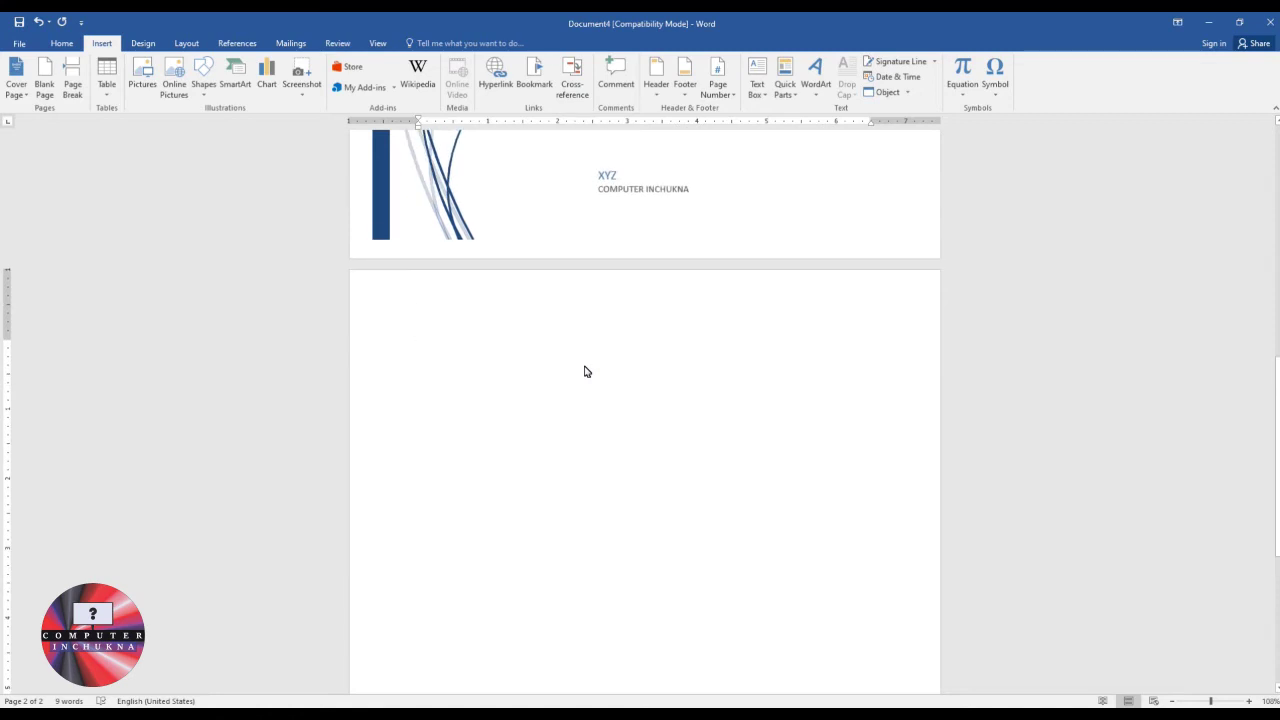
{"action": "scroll", "coordinate": [586, 371], "scroll_direction": "up", "scroll_amount": 9}
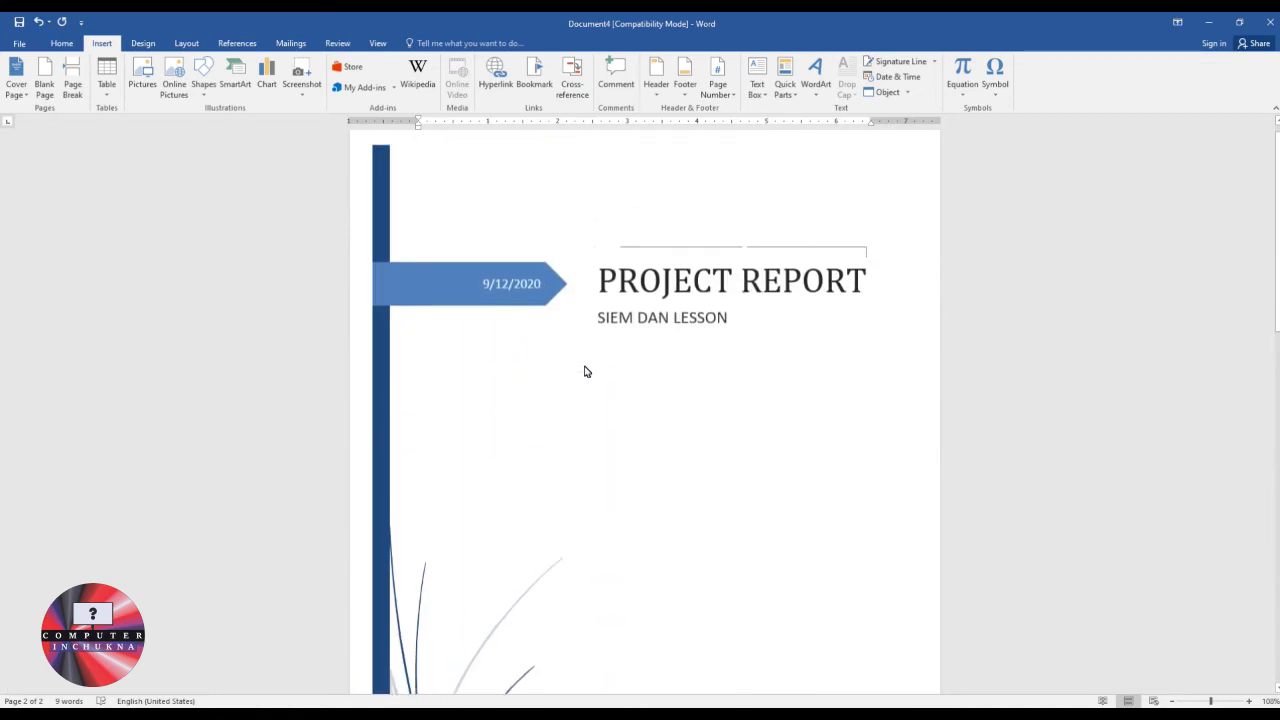
{"action": "scroll", "coordinate": [586, 371], "scroll_direction": "down", "scroll_amount": 10}
{"action": "scroll", "coordinate": [575, 375], "scroll_direction": "down", "scroll_amount": 1}
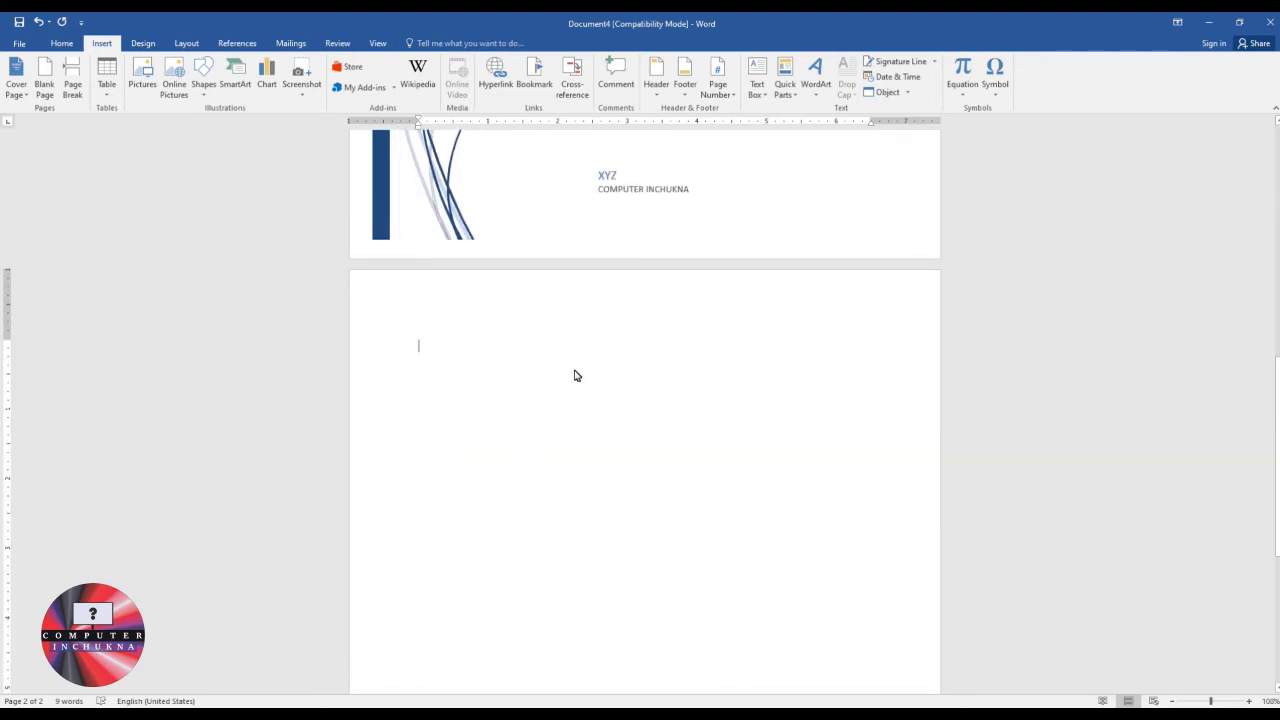
{"action": "scroll", "coordinate": [575, 381], "scroll_direction": "down", "scroll_amount": 4}
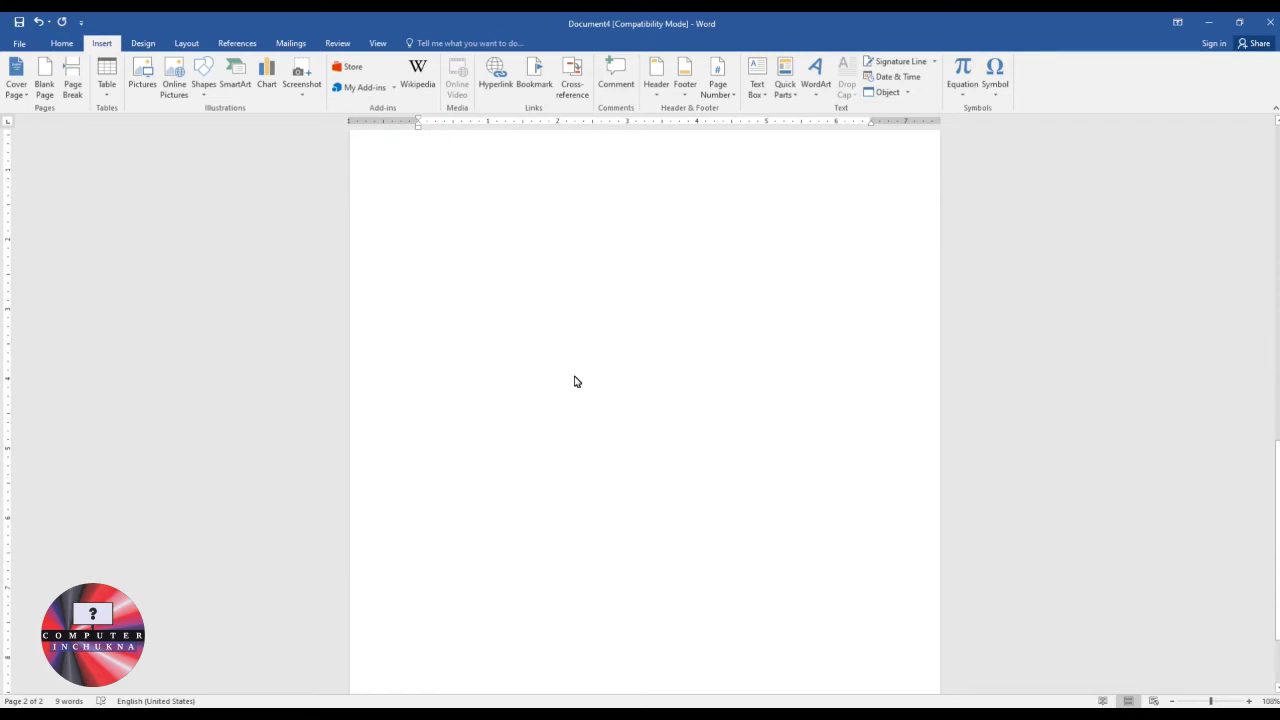
{"action": "scroll", "coordinate": [575, 381], "scroll_direction": "up", "scroll_amount": 4}
{"action": "scroll", "coordinate": [575, 381], "scroll_direction": "down", "scroll_amount": 3}
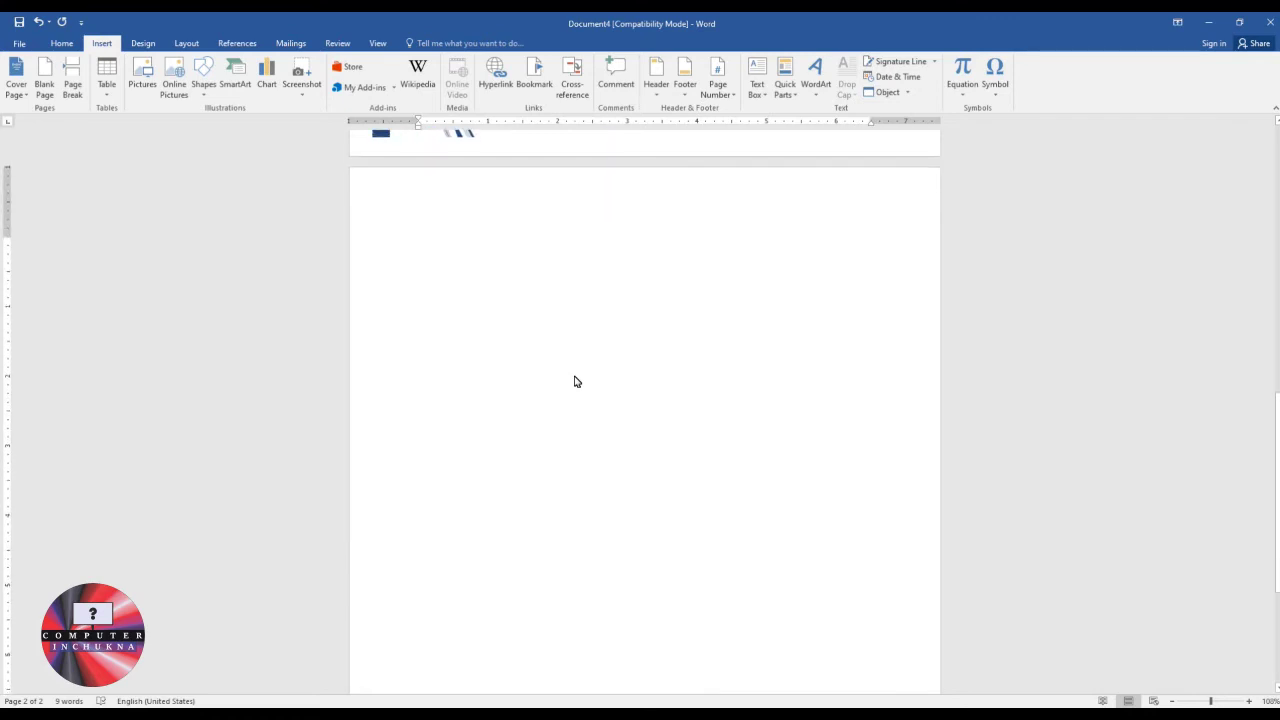
{"action": "scroll", "coordinate": [575, 381], "scroll_direction": "up", "scroll_amount": 7}
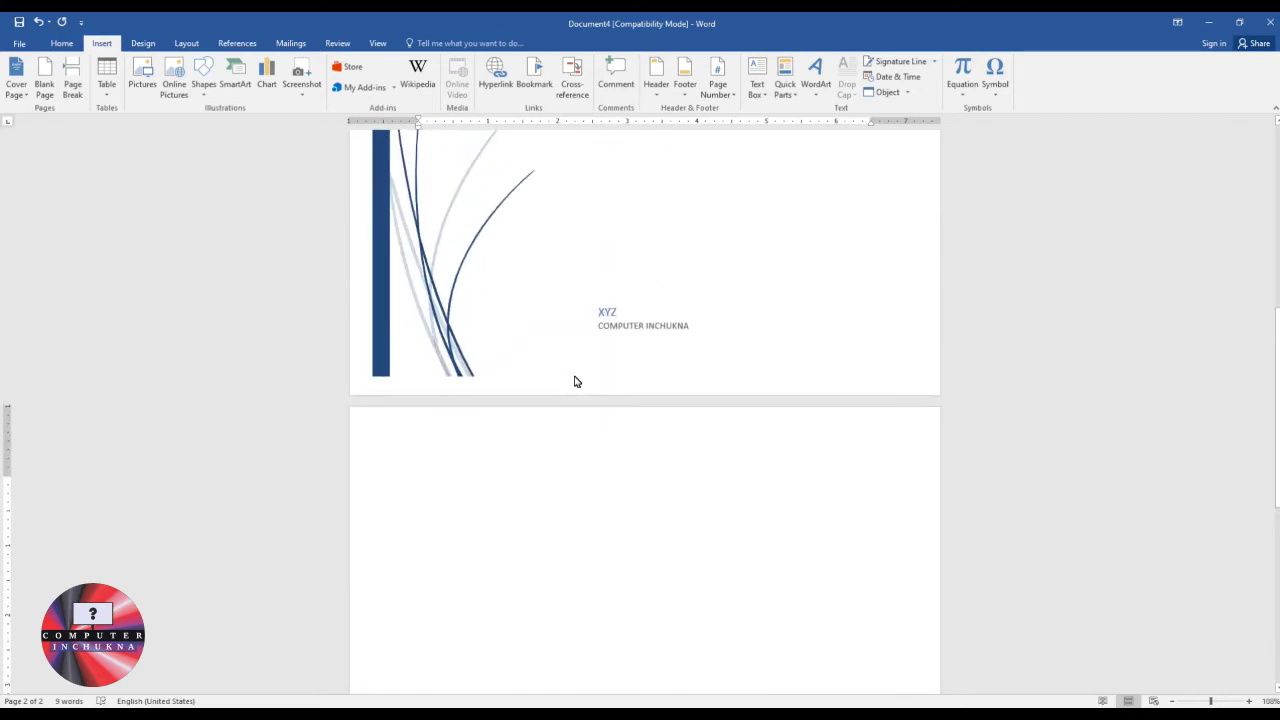
{"action": "scroll", "coordinate": [575, 381], "scroll_direction": "down", "scroll_amount": 6}
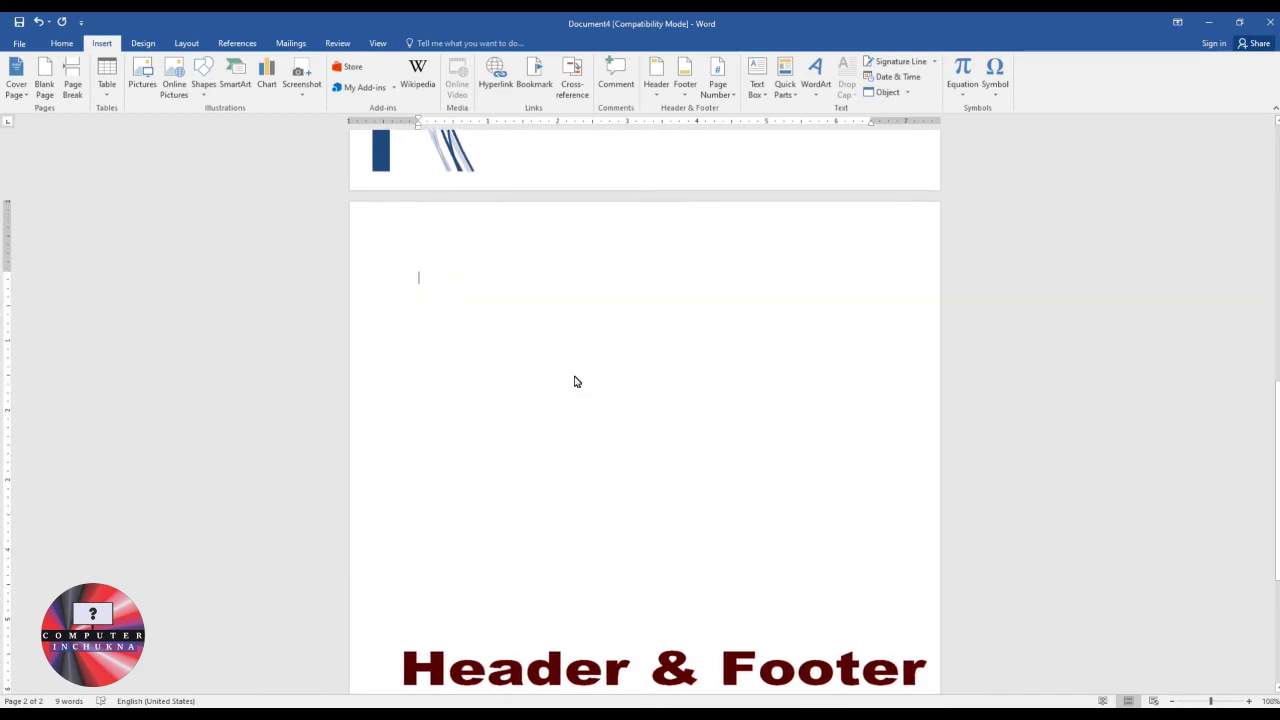
{"action": "scroll", "coordinate": [570, 378], "scroll_direction": "up", "scroll_amount": 2}
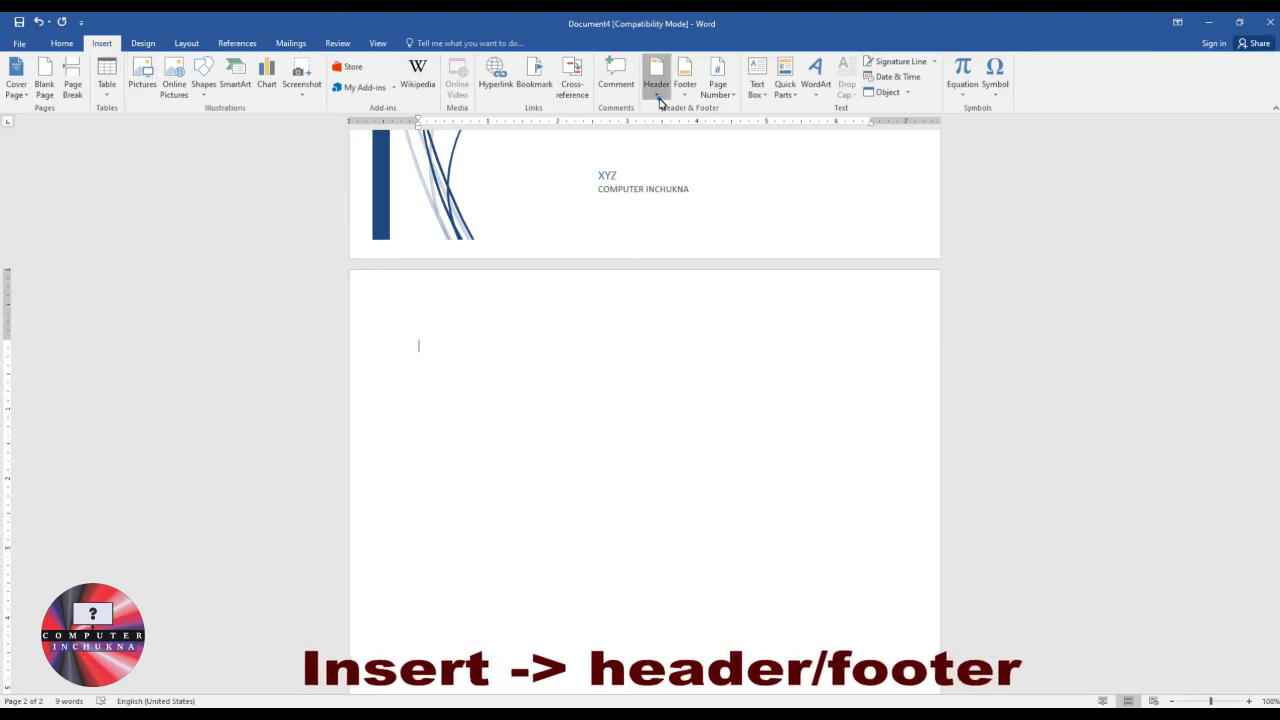
- Insert the built-in Semaphore header with author and document title on the page after the cover, and return to the body text
{"action": "left_click", "coordinate": [657, 92]}
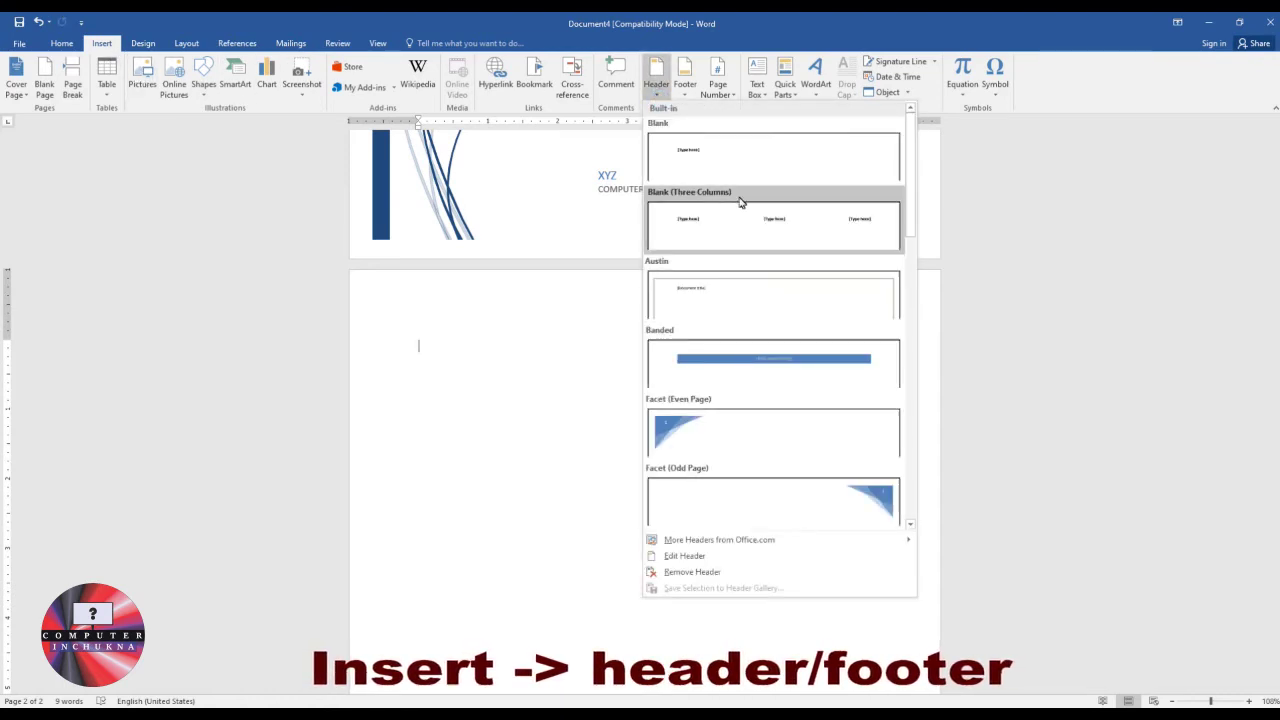
{"action": "scroll", "coordinate": [754, 217], "scroll_direction": "down", "scroll_amount": 5}
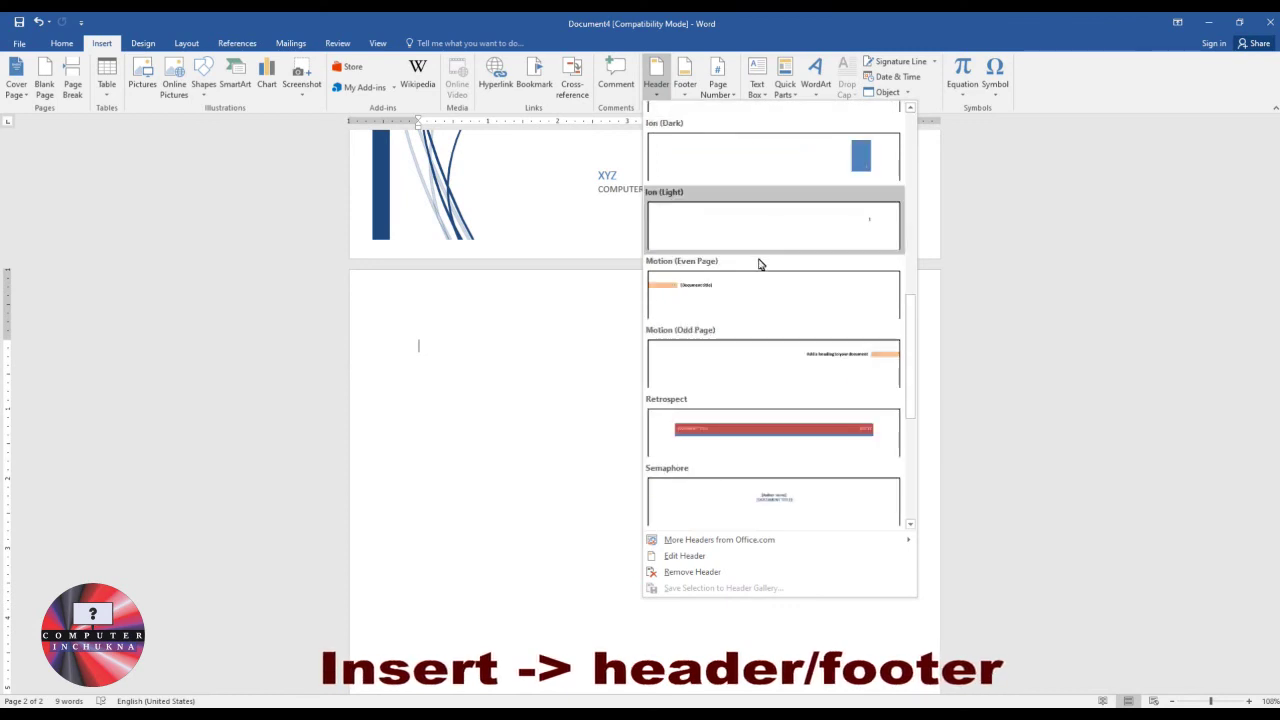
{"action": "scroll", "coordinate": [758, 265], "scroll_direction": "down", "scroll_amount": 5}
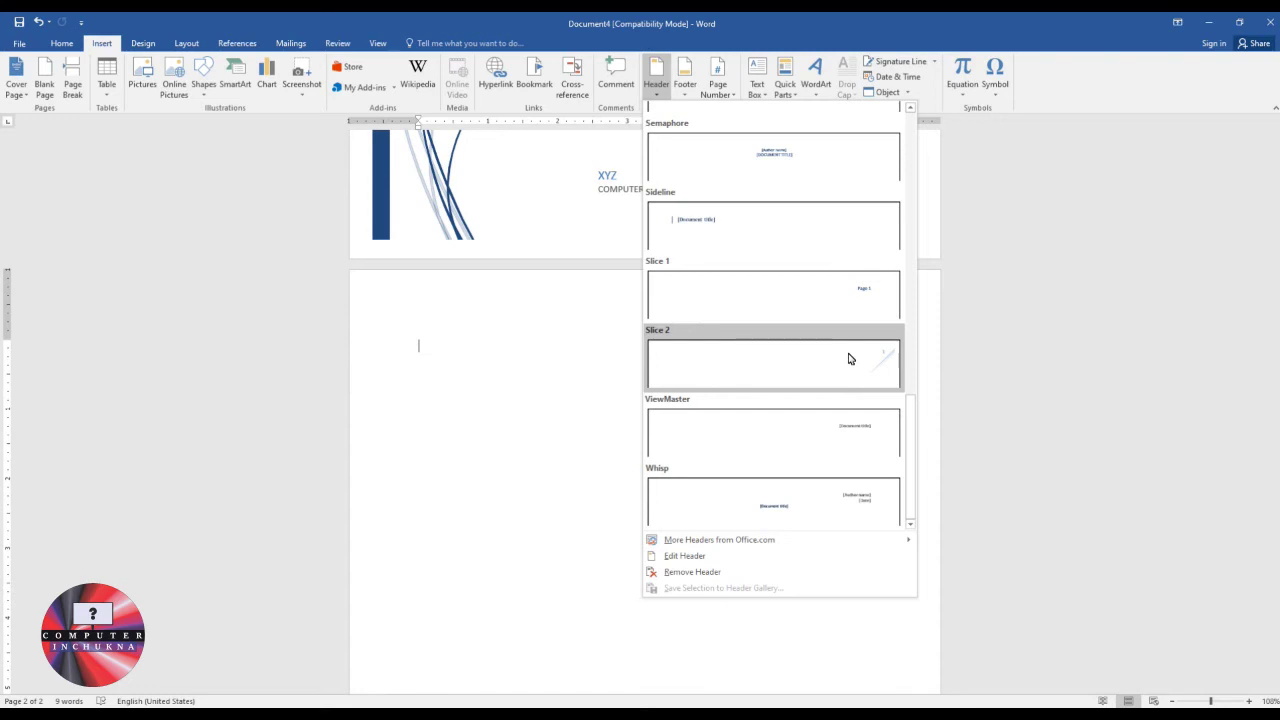
{"action": "scroll", "coordinate": [849, 358], "scroll_direction": "up", "scroll_amount": 3}
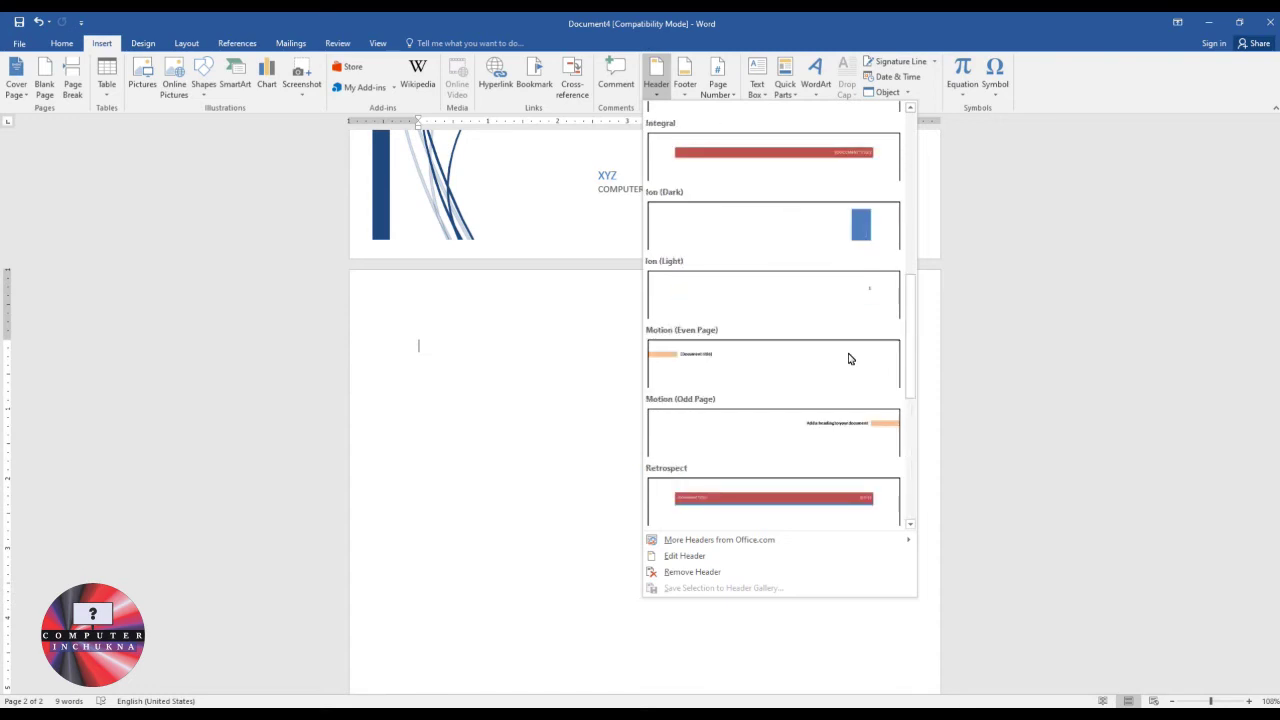
{"action": "scroll", "coordinate": [849, 358], "scroll_direction": "up", "scroll_amount": 2}
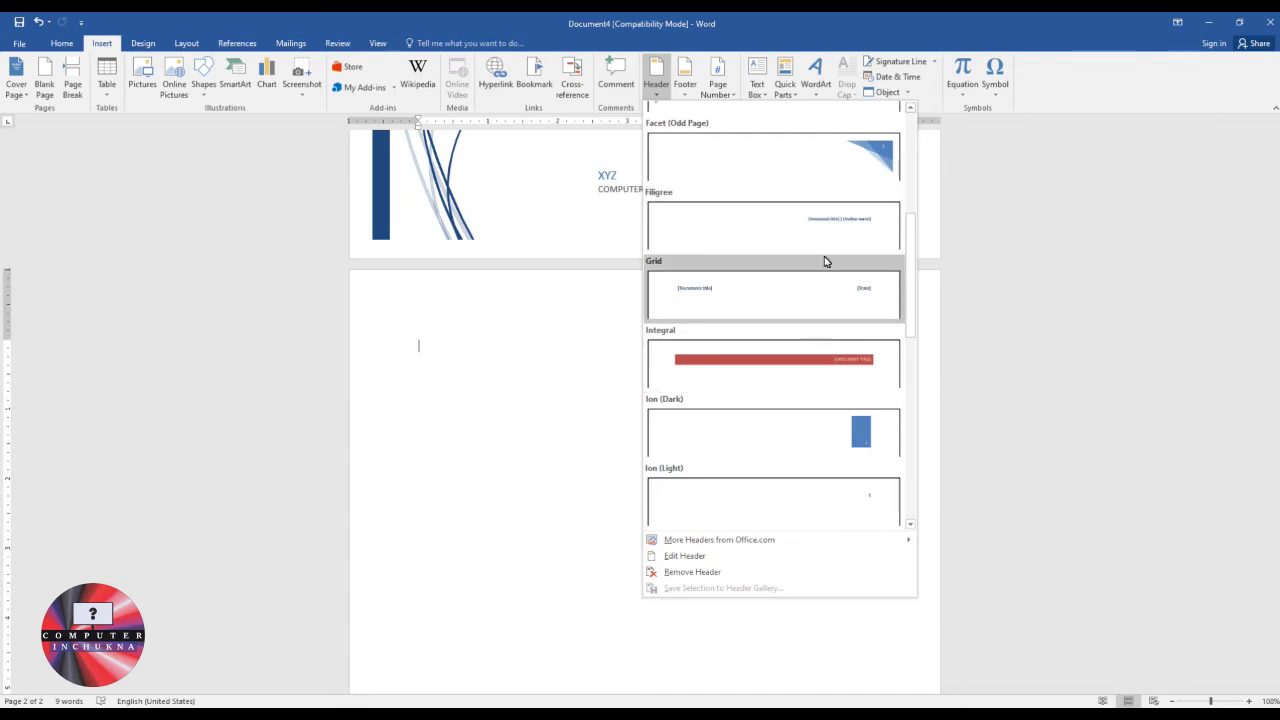
{"action": "scroll", "coordinate": [827, 229], "scroll_direction": "down", "scroll_amount": 6}
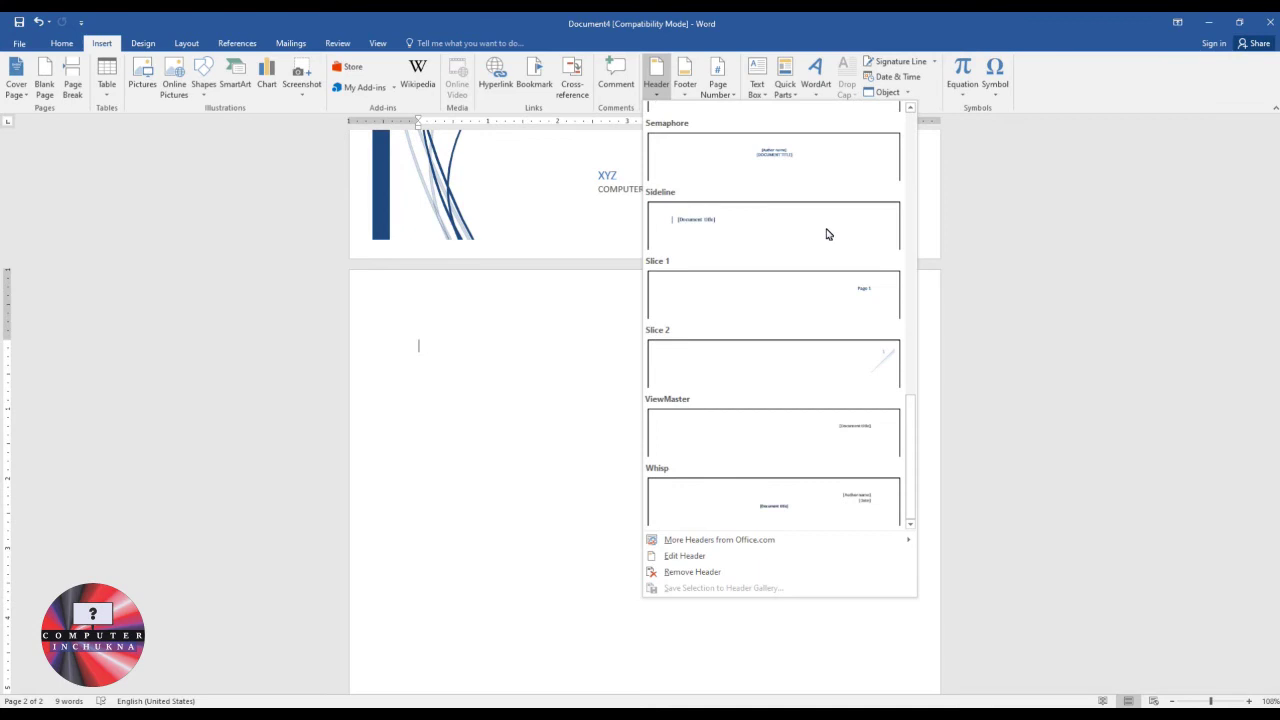
{"action": "scroll", "coordinate": [827, 234], "scroll_direction": "up", "scroll_amount": 3}
{"action": "scroll", "coordinate": [827, 234], "scroll_direction": "down", "scroll_amount": 3}
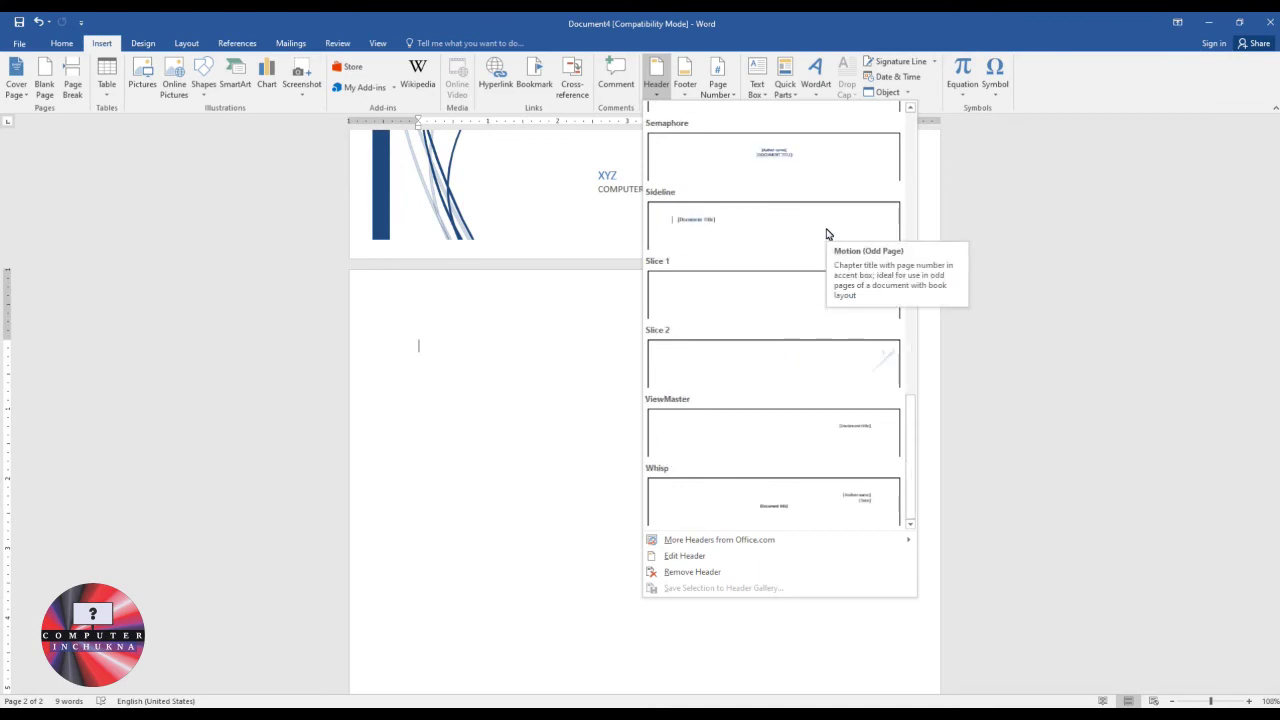
{"action": "left_click", "coordinate": [786, 165]}
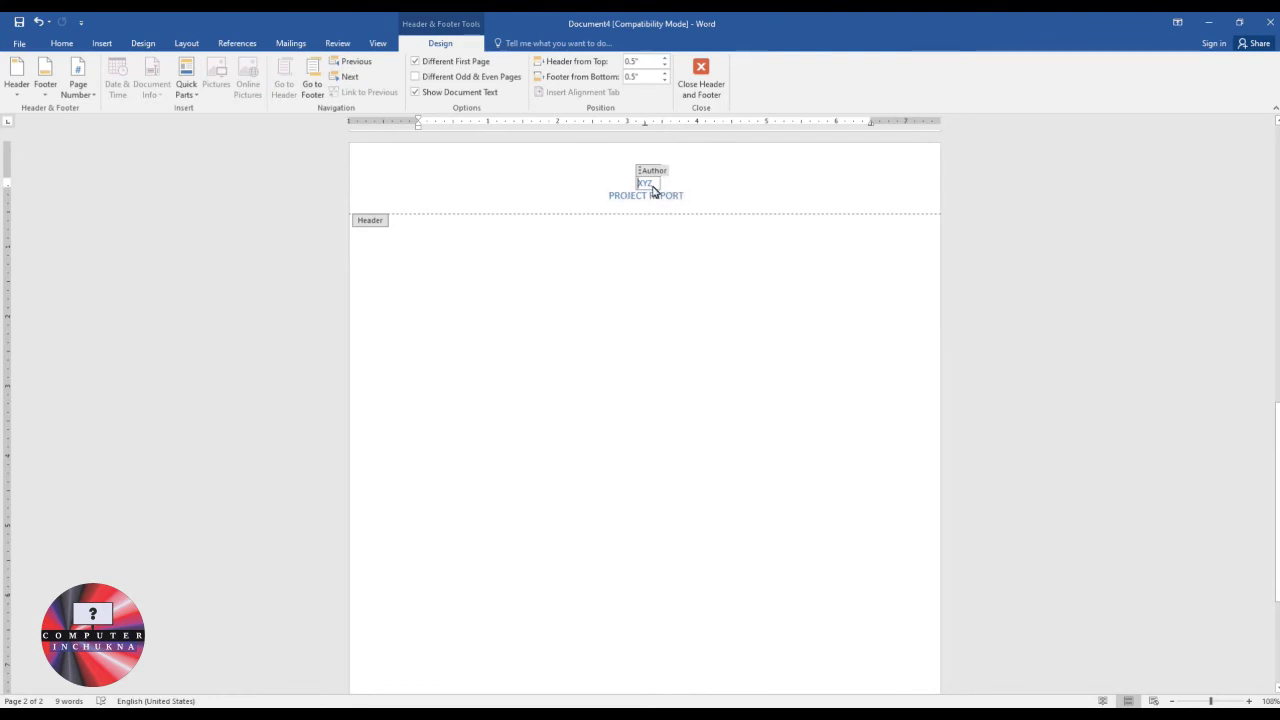
{"action": "double_click", "coordinate": [633, 313]}
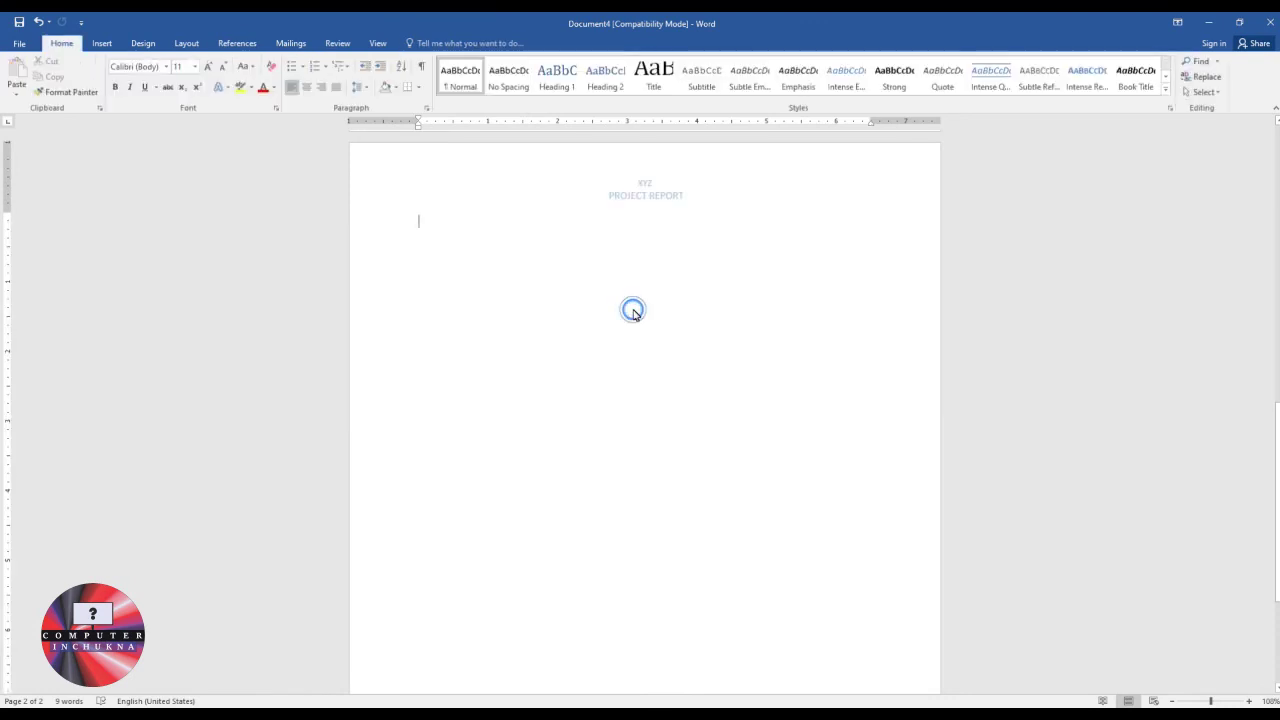
- Add empty paragraphs below the cover page until the document extends onto a fourth page
{"action": "scroll", "coordinate": [657, 471], "scroll_direction": "down", "scroll_amount": 1}
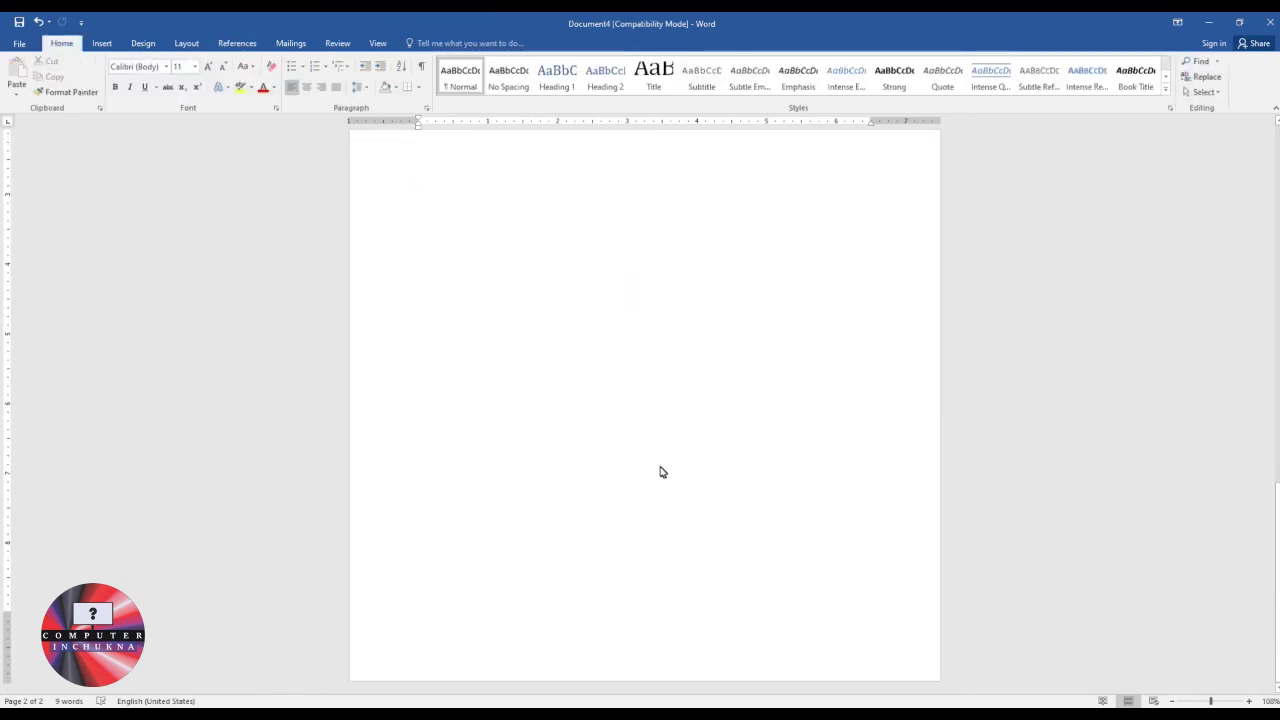
{"action": "scroll", "coordinate": [660, 471], "scroll_direction": "up", "scroll_amount": 3}
{"action": "scroll", "coordinate": [680, 485], "scroll_direction": "down", "scroll_amount": 3}
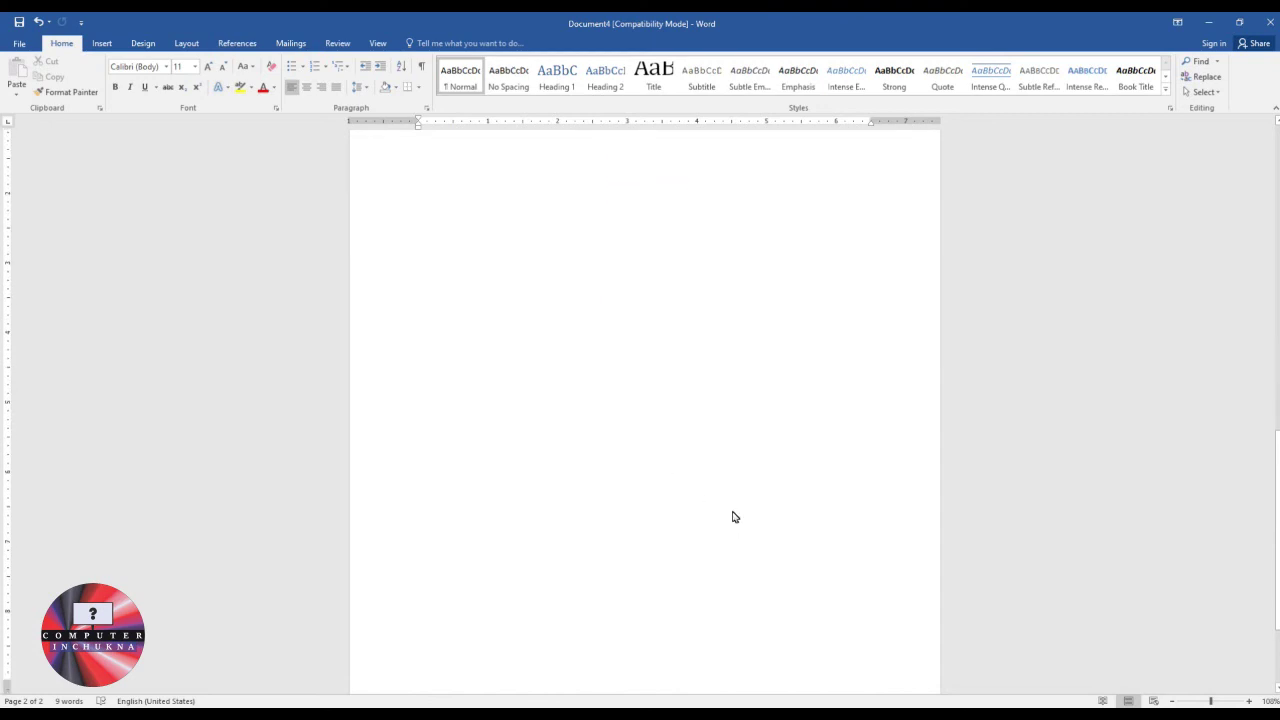
{"action": "scroll", "coordinate": [850, 596], "scroll_direction": "up", "scroll_amount": 2}
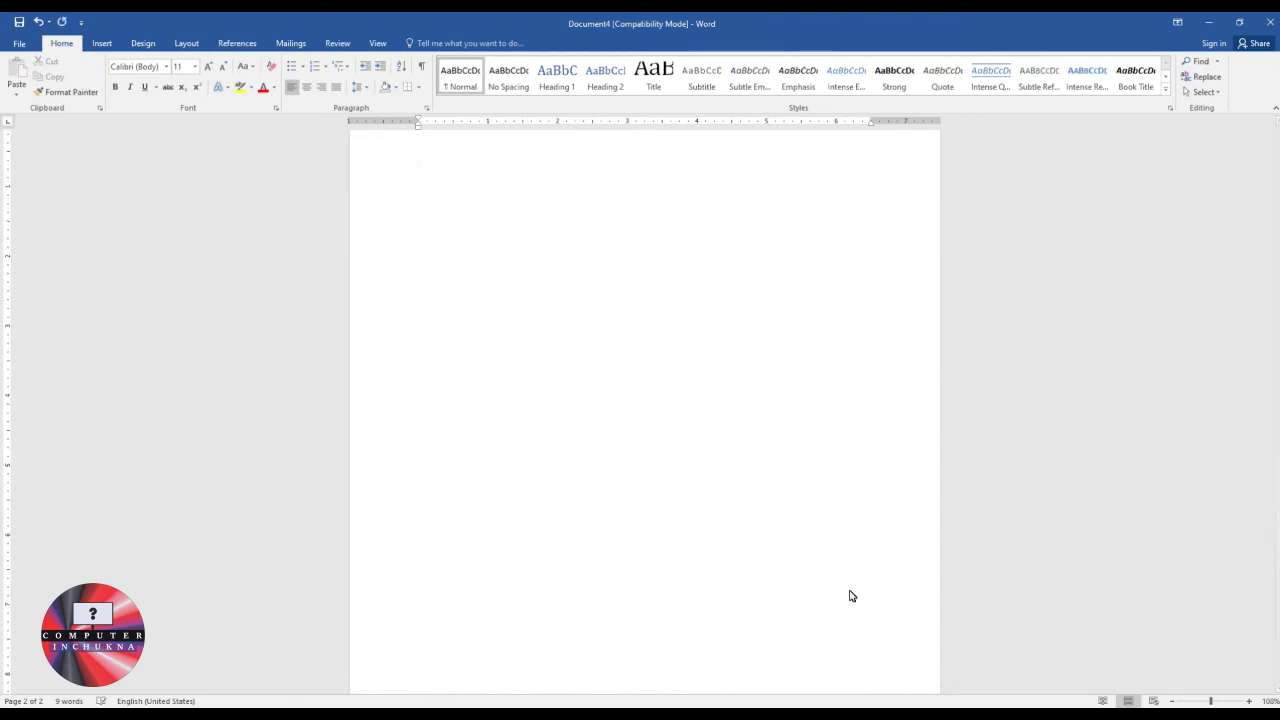
{"action": "key", "text": "Return"}
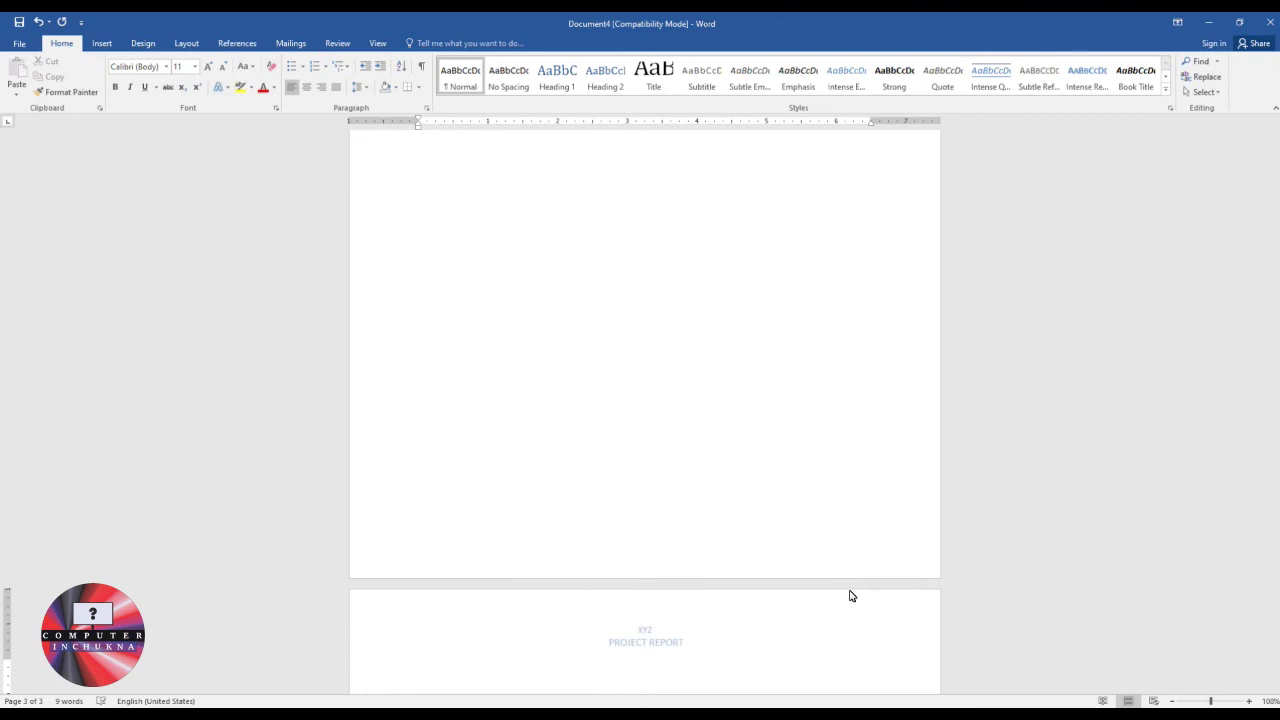
{"action": "scroll", "coordinate": [850, 596], "scroll_direction": "down", "scroll_amount": 7}
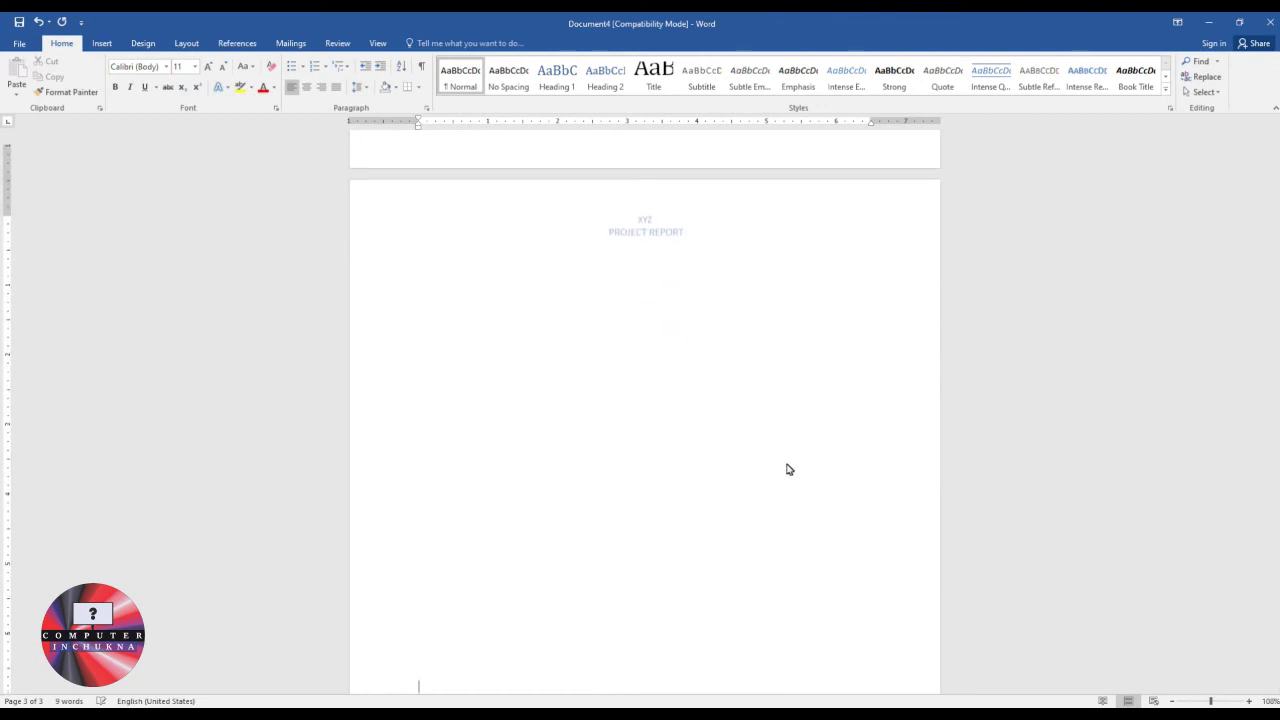
{"action": "key", "text": "Return"}
{"action": "key", "text": "Return"}
{"action": "key", "text": "Return"}
{"action": "key", "text": "Return"}
{"action": "key", "text": "Return"}
{"action": "key", "text": "Return"}
{"action": "key", "text": "Return"}
{"action": "key", "text": "Return"}
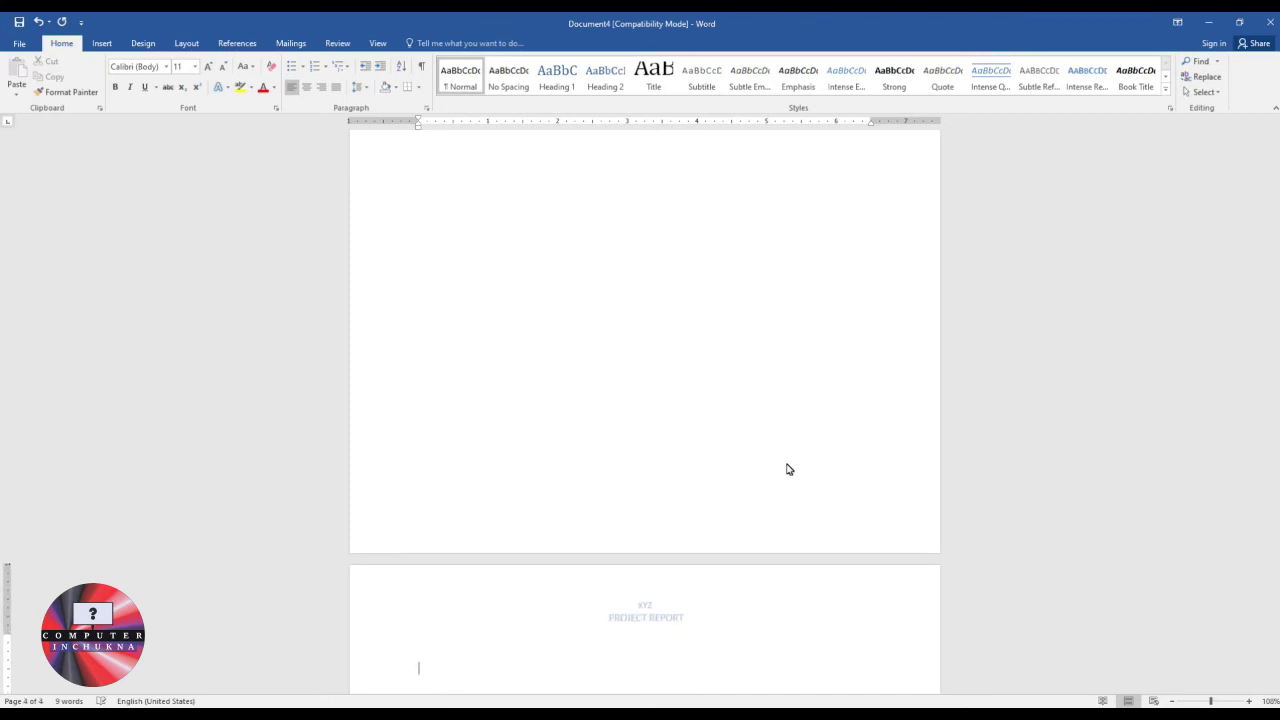
- Insert the built-in Sideline footer with page numbers into the document
{"action": "scroll", "coordinate": [790, 465], "scroll_direction": "up", "scroll_amount": 15}
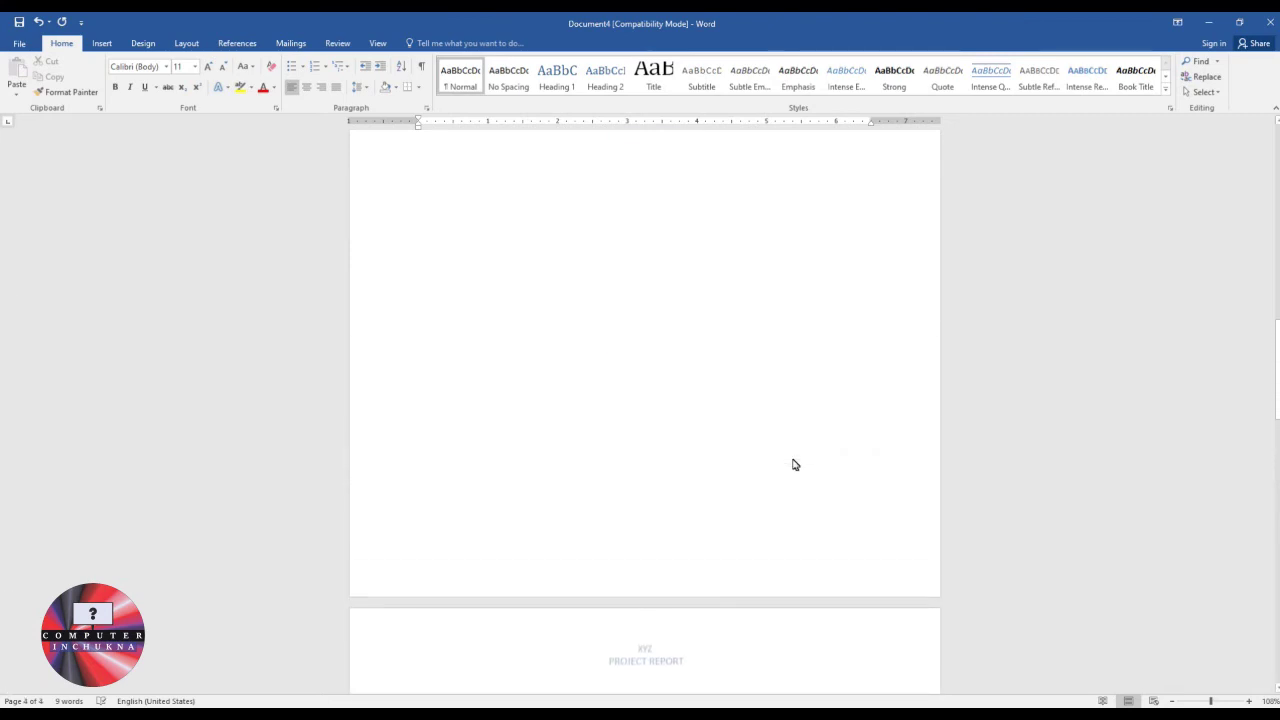
{"action": "scroll", "coordinate": [795, 465], "scroll_direction": "up", "scroll_amount": 3}
{"action": "scroll", "coordinate": [795, 465], "scroll_direction": "down", "scroll_amount": 2}
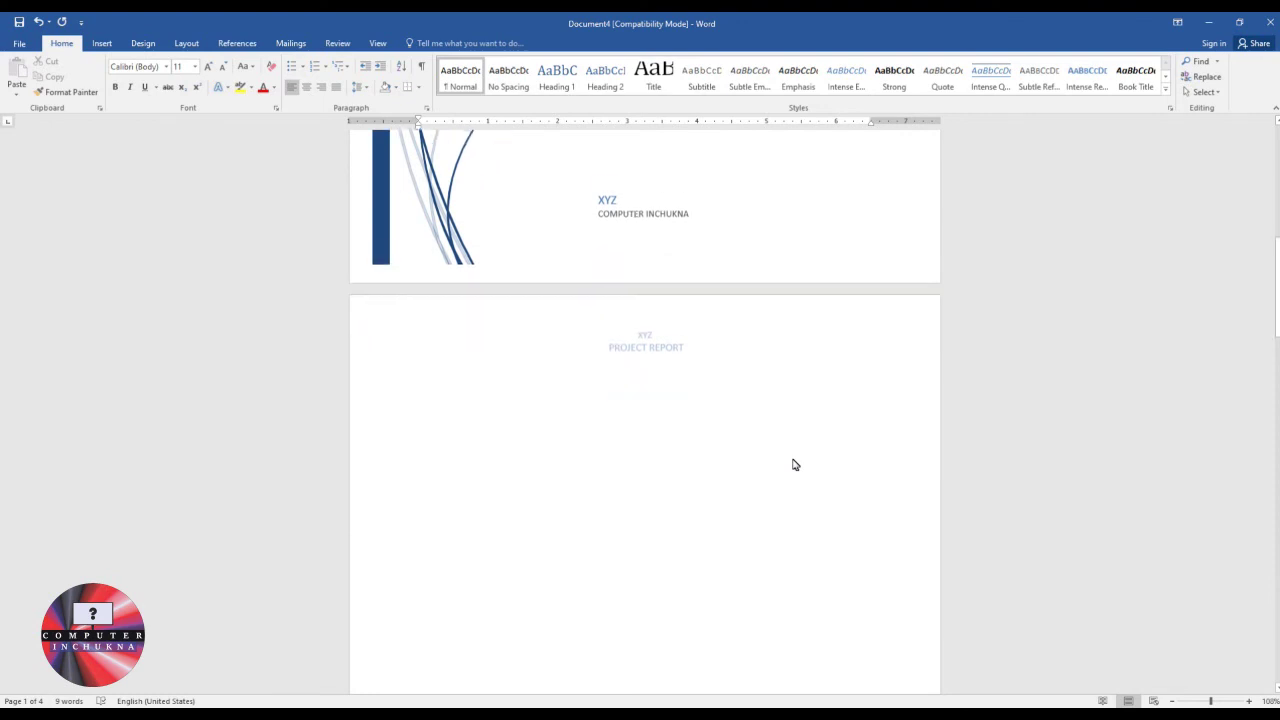
{"action": "left_click", "coordinate": [102, 43]}
{"action": "left_click", "coordinate": [684, 90]}
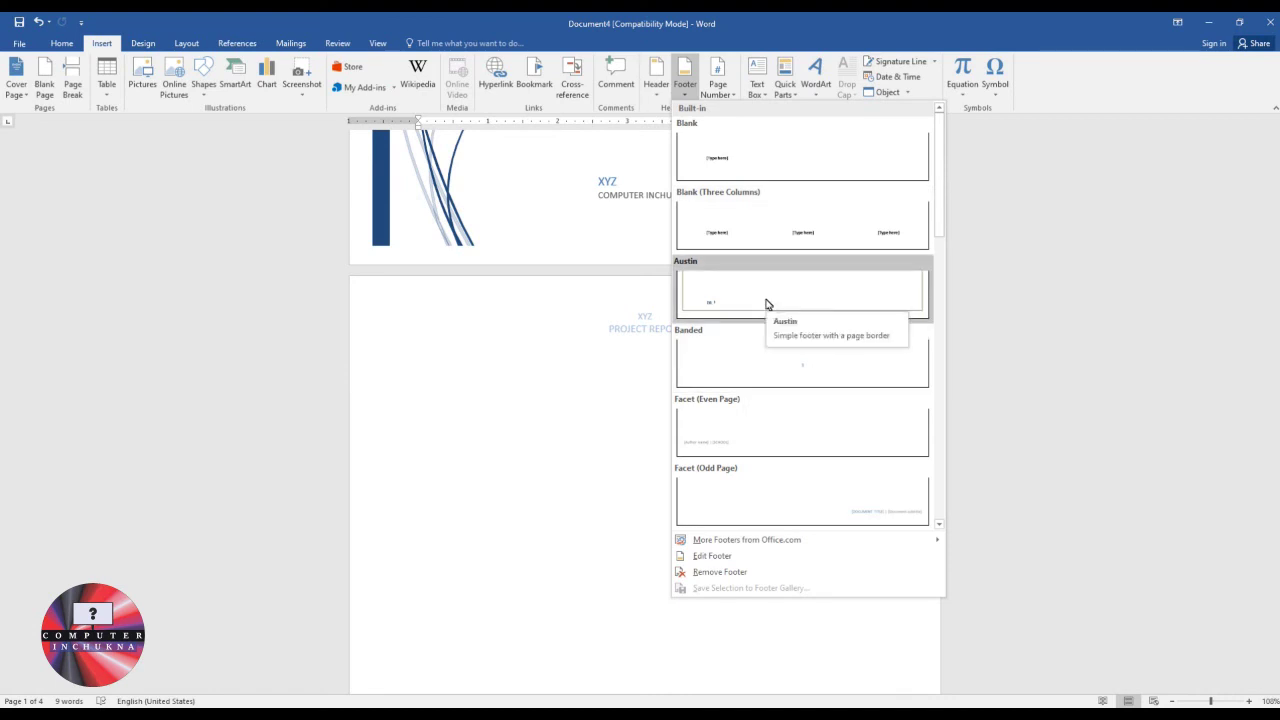
{"action": "scroll", "coordinate": [766, 300], "scroll_direction": "down", "scroll_amount": 3}
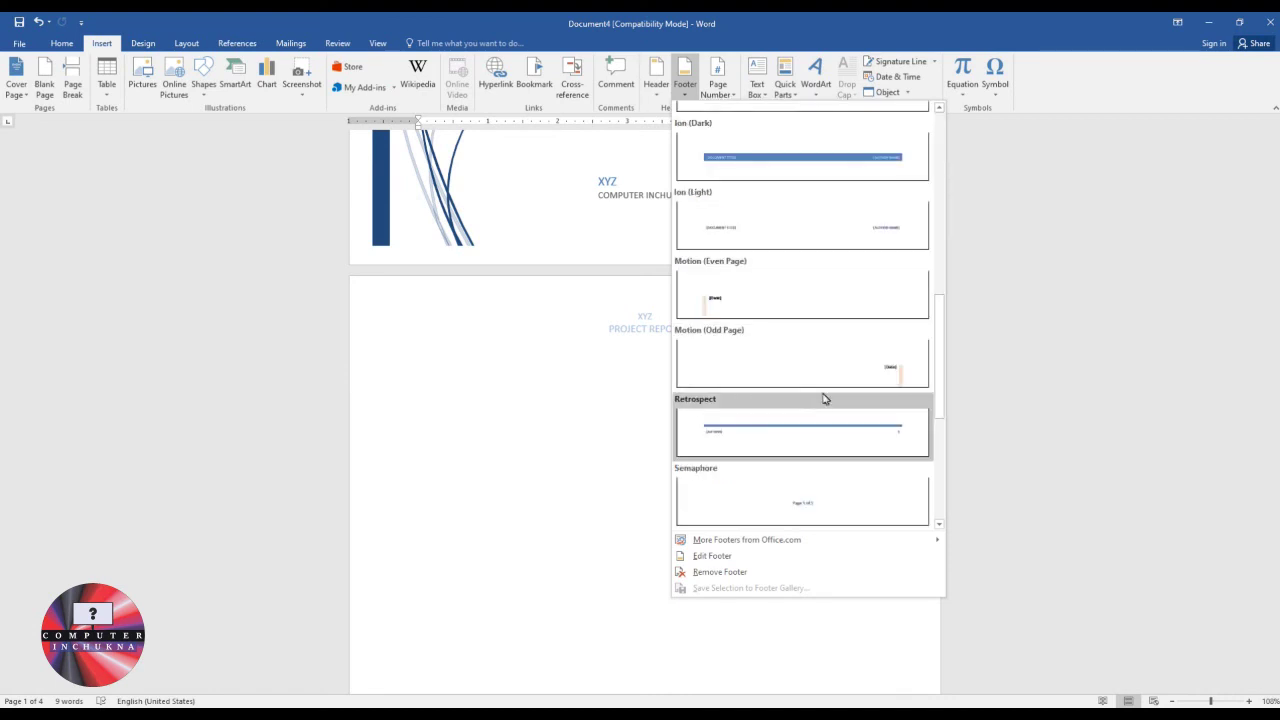
{"action": "scroll", "coordinate": [836, 400], "scroll_direction": "down", "scroll_amount": 3}
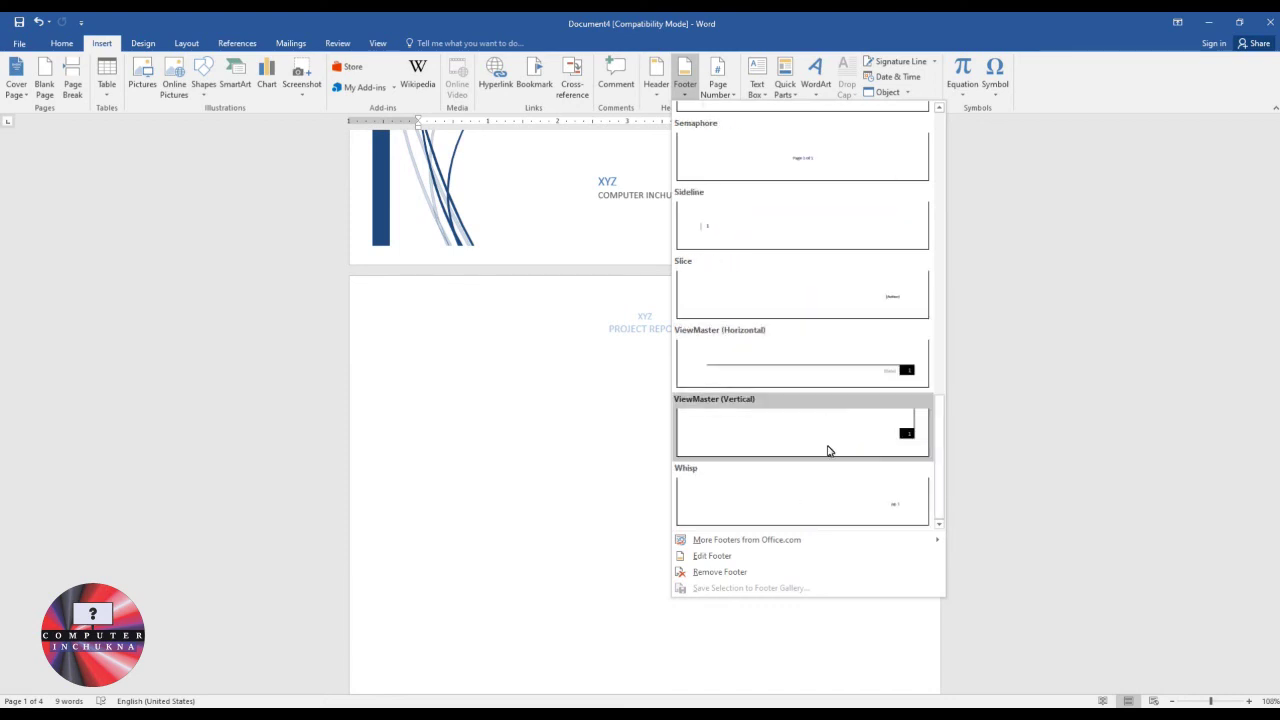
{"action": "scroll", "coordinate": [832, 460], "scroll_direction": "up", "scroll_amount": 3}
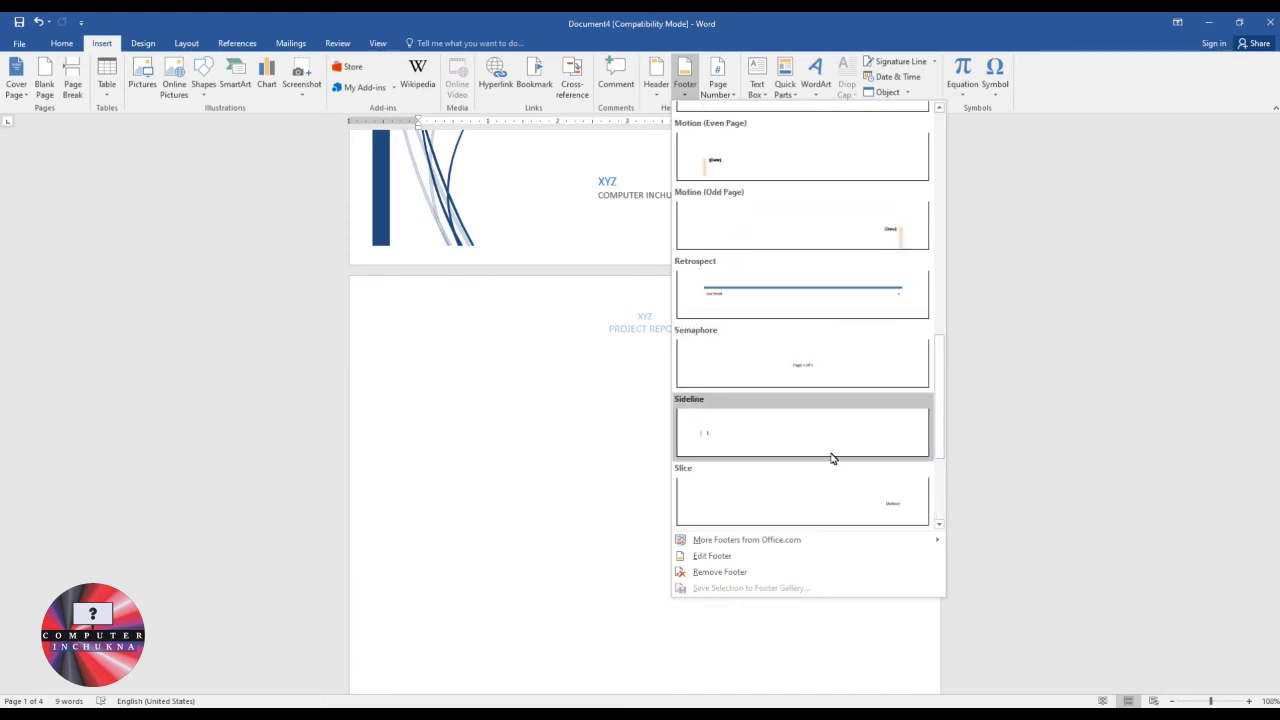
{"action": "left_click", "coordinate": [763, 432]}
- Check the header and page-number footer across the pages, leaving footer editing, and go back to the cover page
{"action": "scroll", "coordinate": [763, 432], "scroll_direction": "up", "scroll_amount": 15}
{"action": "scroll", "coordinate": [763, 432], "scroll_direction": "up", "scroll_amount": 5}
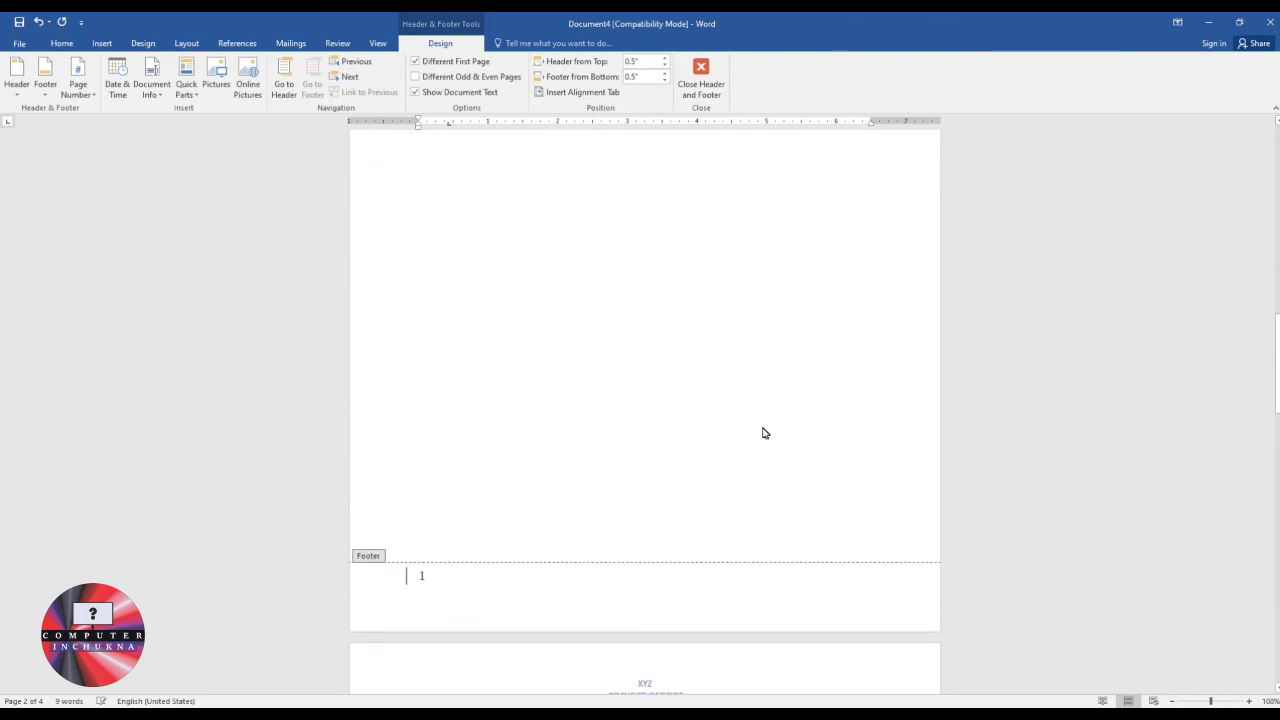
{"action": "scroll", "coordinate": [566, 486], "scroll_direction": "down", "scroll_amount": 10}
{"action": "scroll", "coordinate": [435, 495], "scroll_direction": "down", "scroll_amount": 8}
{"action": "scroll", "coordinate": [463, 500], "scroll_direction": "down", "scroll_amount": 10}
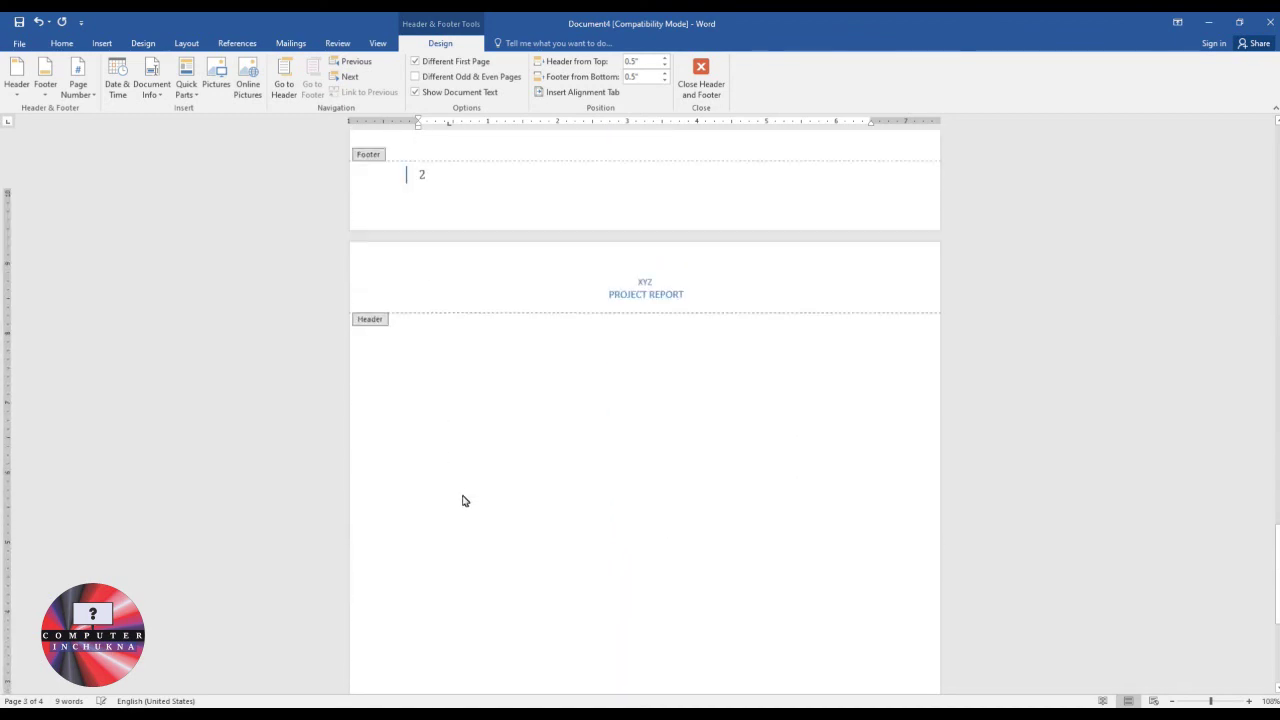
{"action": "scroll", "coordinate": [520, 611], "scroll_direction": "up", "scroll_amount": 7}
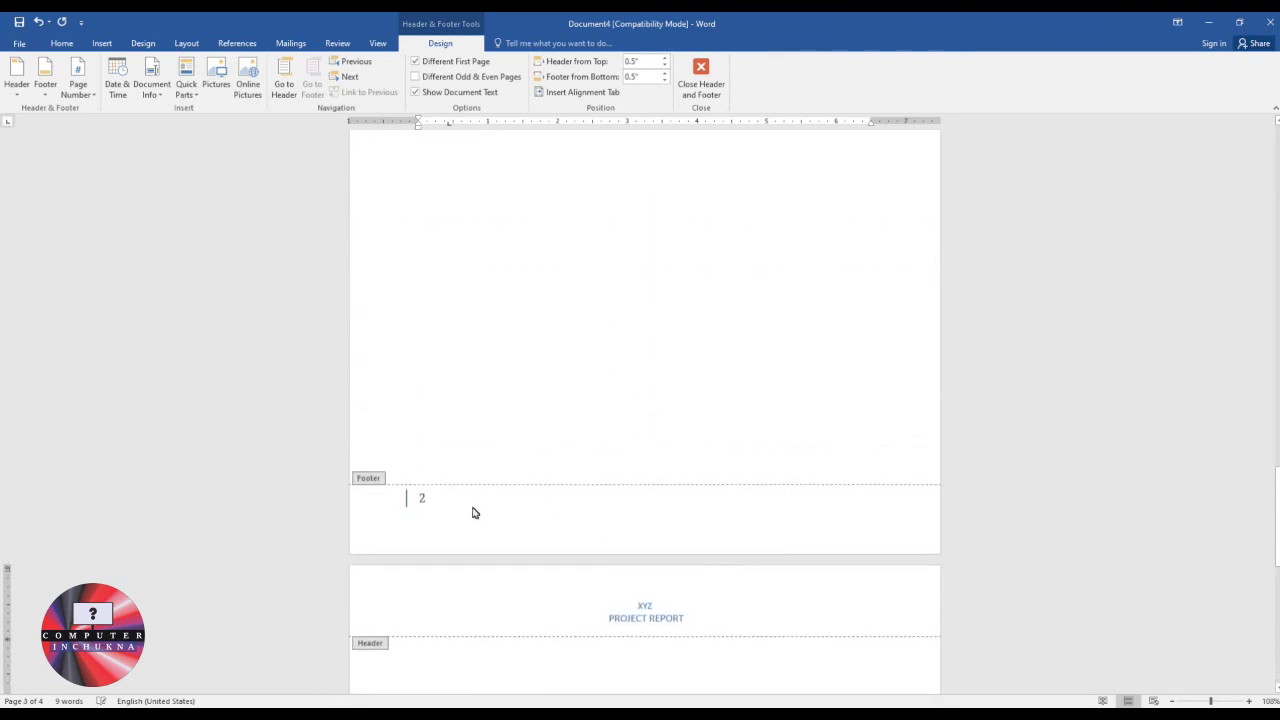
{"action": "double_click", "coordinate": [659, 286]}
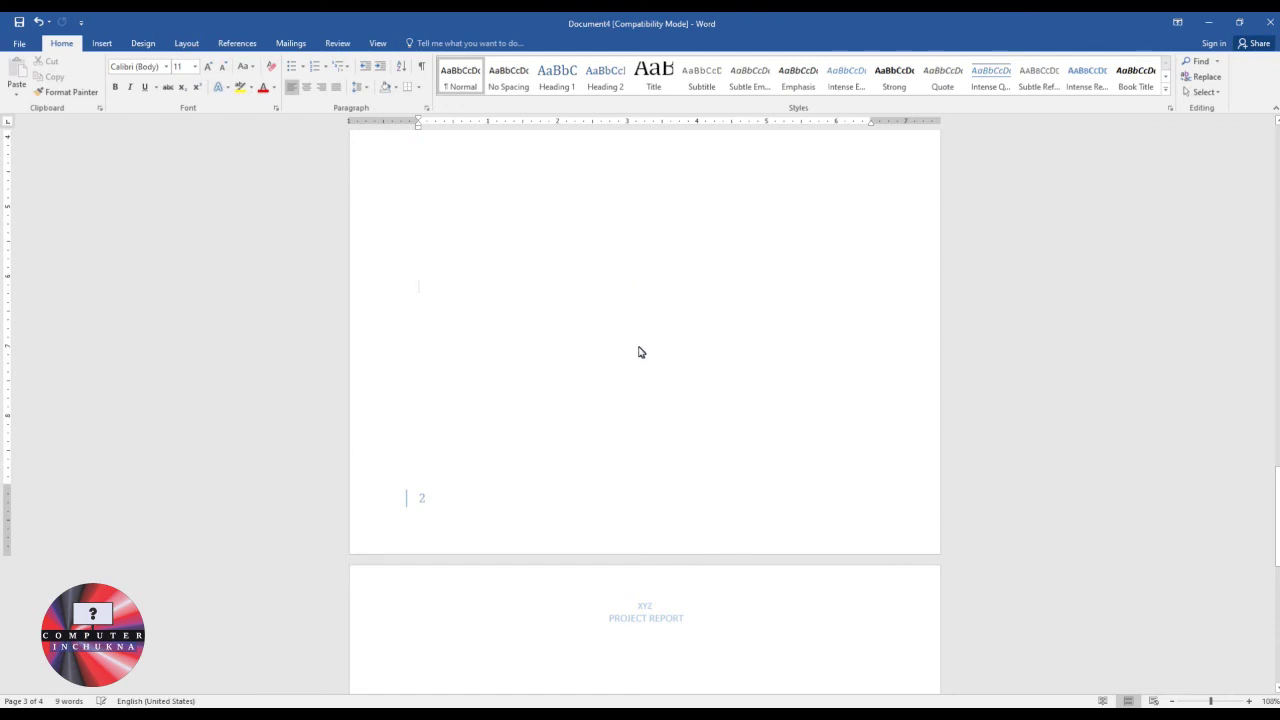
{"action": "scroll", "coordinate": [637, 351], "scroll_direction": "up", "scroll_amount": 3}
{"action": "scroll", "coordinate": [640, 350], "scroll_direction": "up", "scroll_amount": 6}
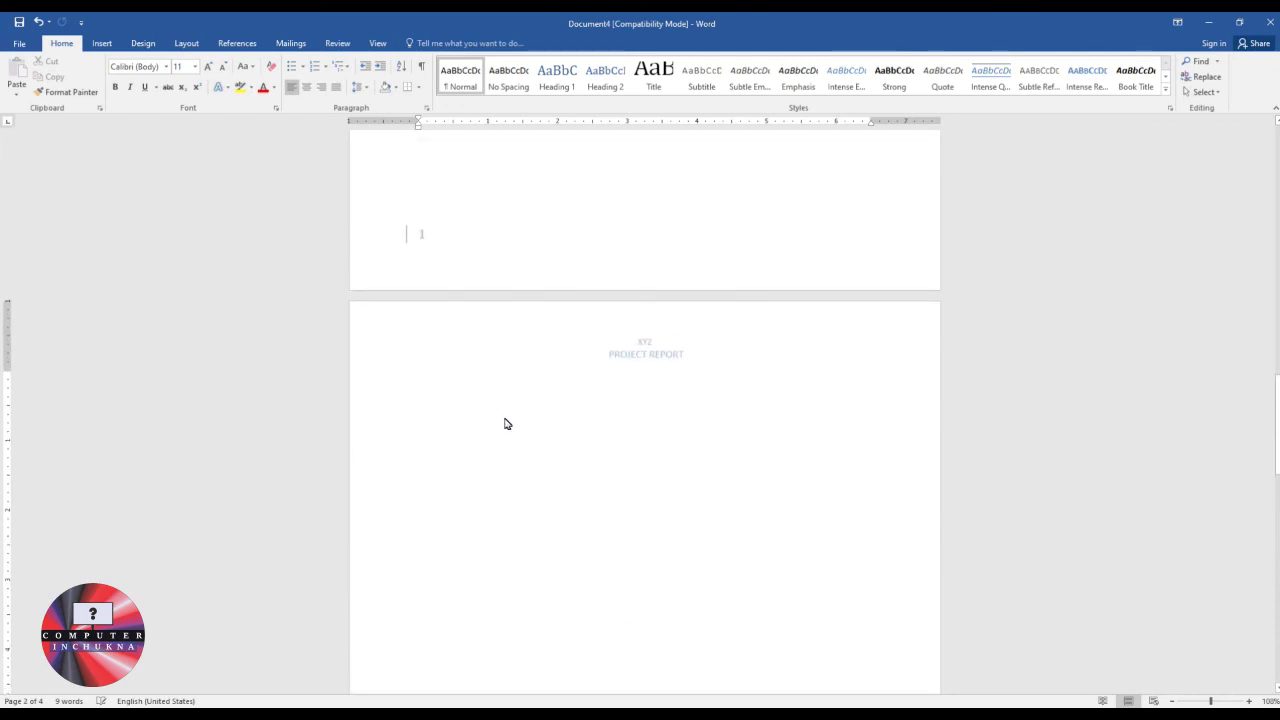
{"action": "scroll", "coordinate": [566, 411], "scroll_direction": "up", "scroll_amount": 10}
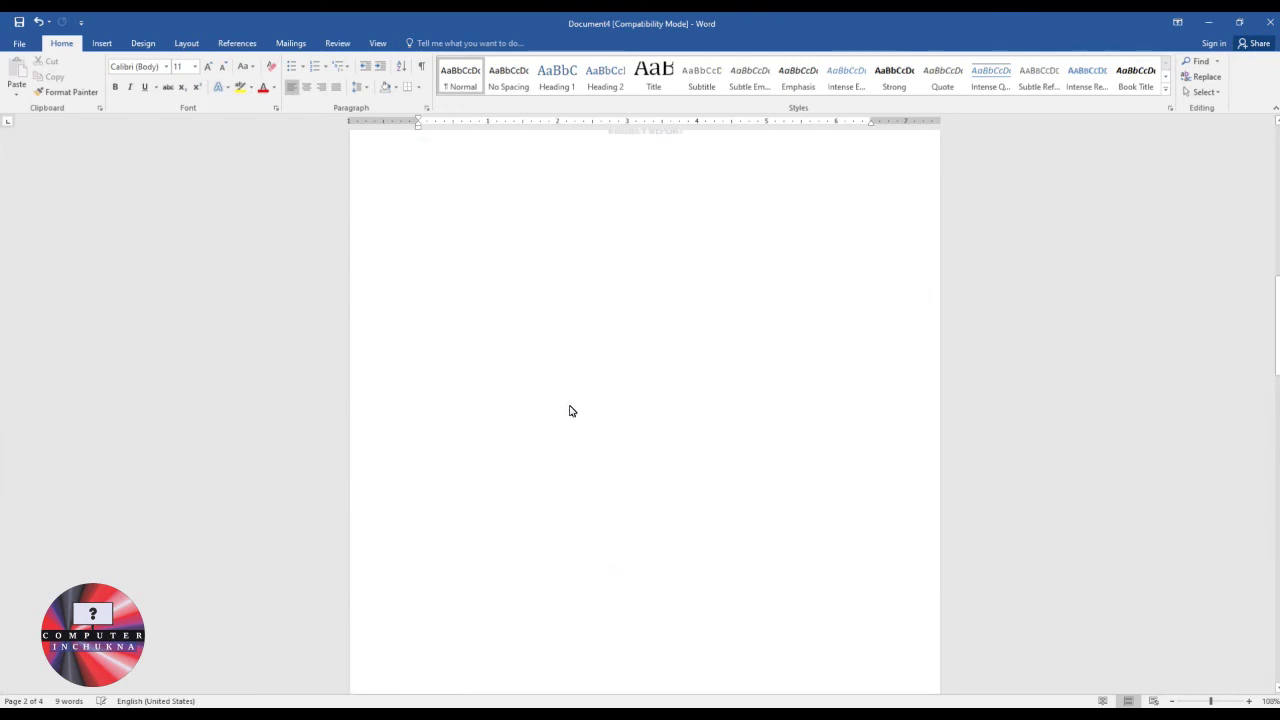
{"action": "scroll", "coordinate": [573, 407], "scroll_direction": "up", "scroll_amount": 10}
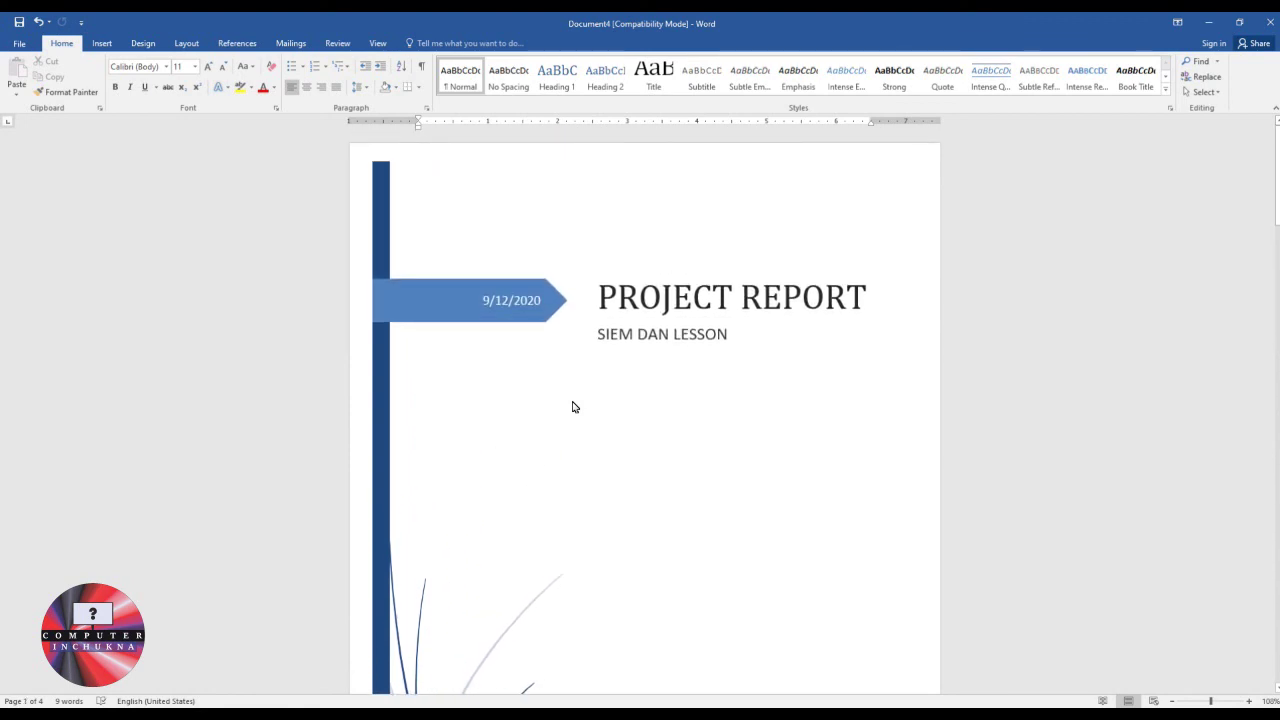
- Review the finished cover page and the header and page-number footer on the pages that follow it
{"action": "left_click", "coordinate": [573, 263]}
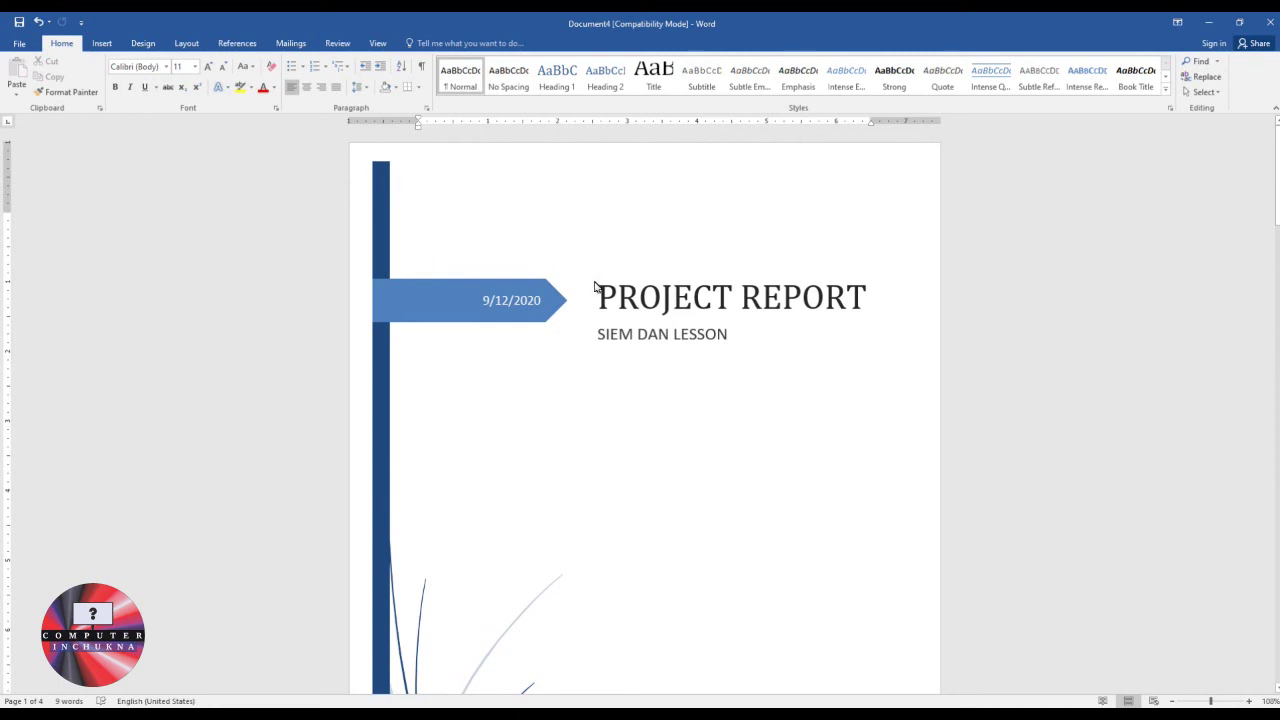
{"action": "left_click", "coordinate": [101, 43]}
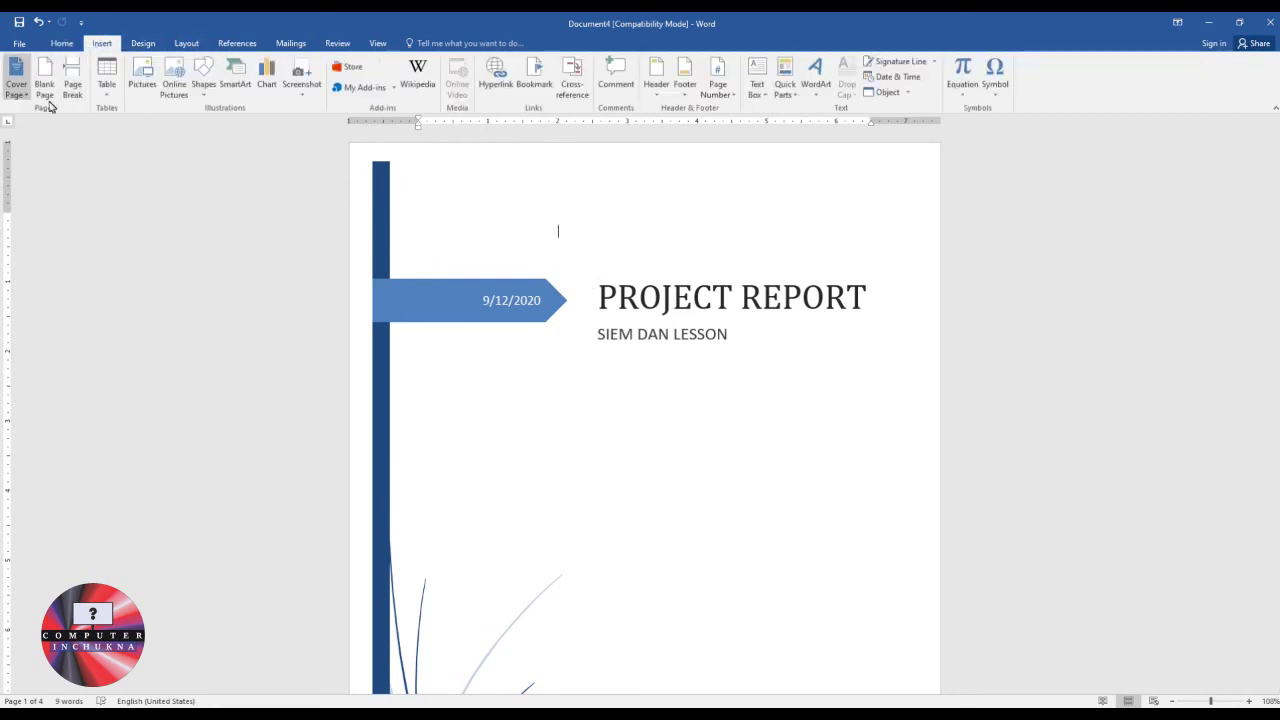
{"action": "scroll", "coordinate": [589, 357], "scroll_direction": "down", "scroll_amount": 15}
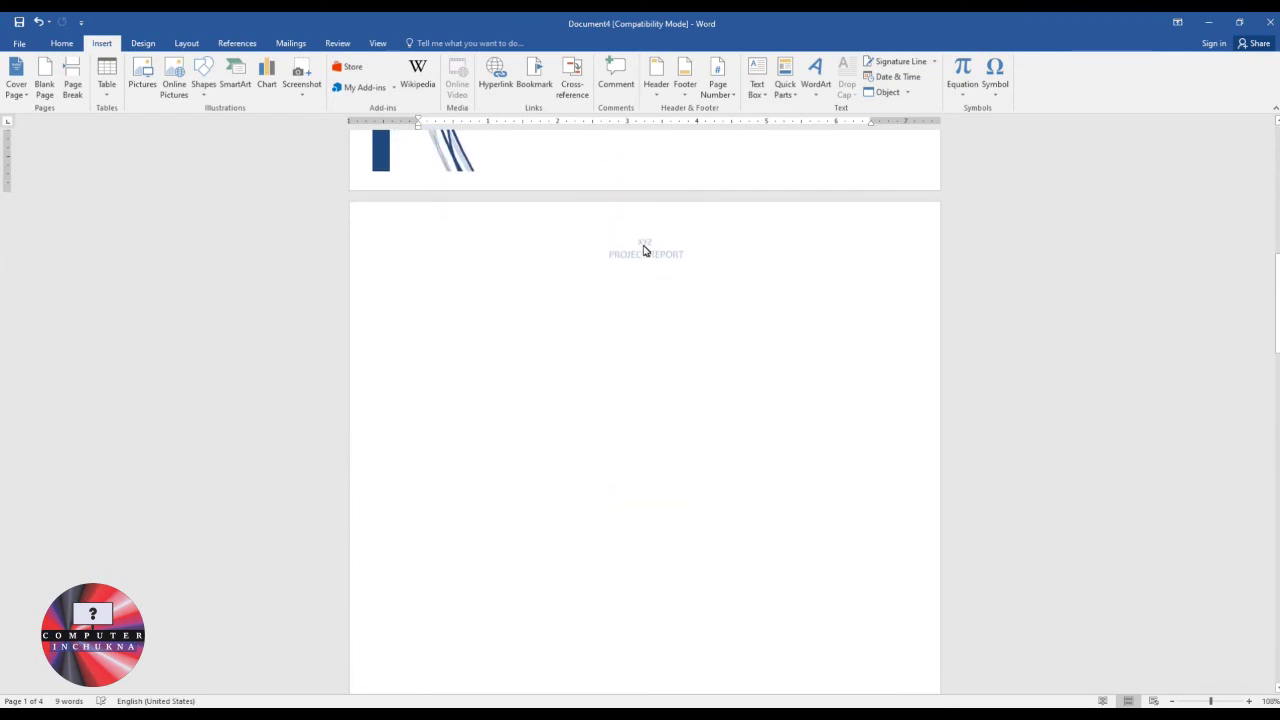
{"action": "scroll", "coordinate": [645, 250], "scroll_direction": "up", "scroll_amount": 15}
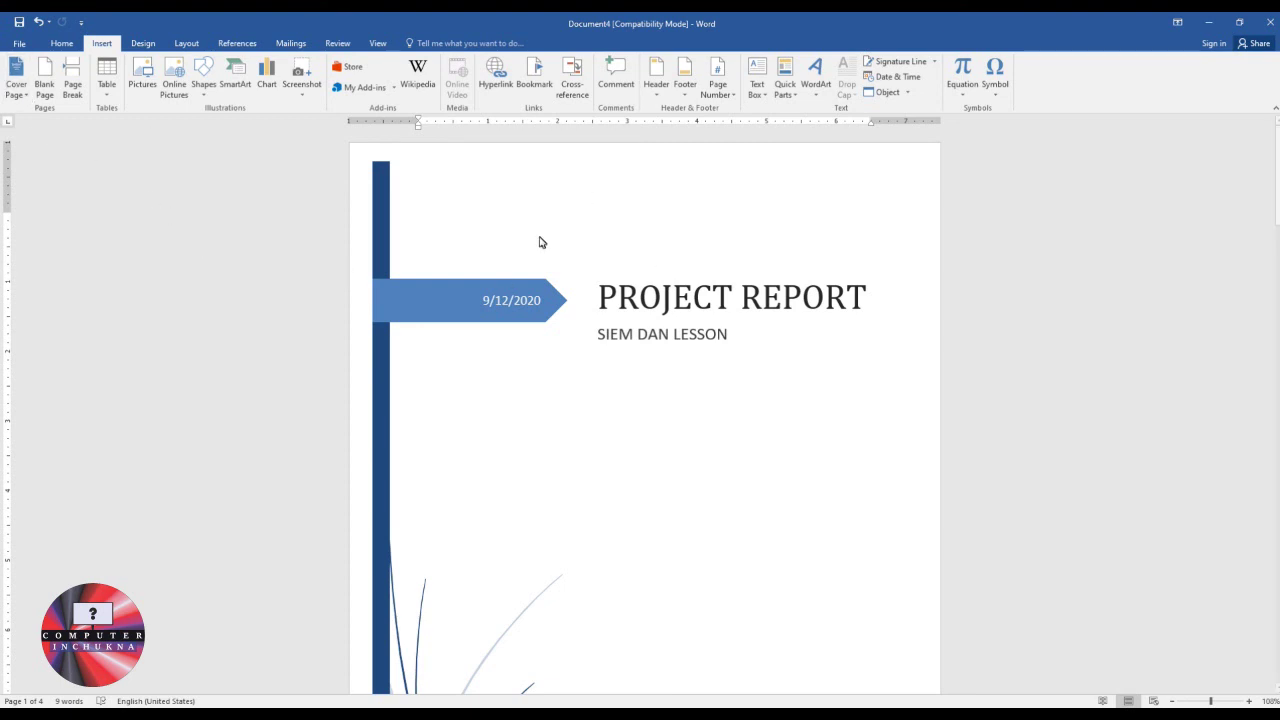
{"action": "scroll", "coordinate": [654, 309], "scroll_direction": "down", "scroll_amount": 2}
{"action": "scroll", "coordinate": [654, 309], "scroll_direction": "down", "scroll_amount": 20}
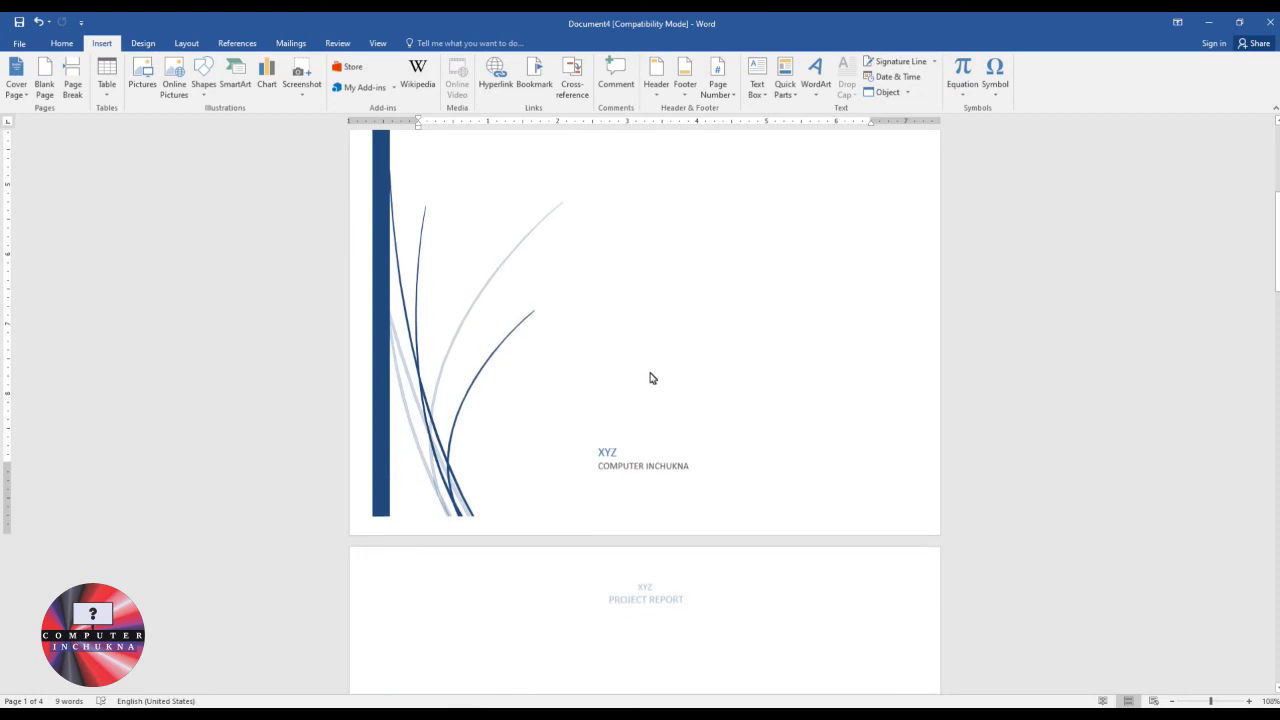
{"action": "scroll", "coordinate": [641, 389], "scroll_direction": "up", "scroll_amount": 3}
{"action": "scroll", "coordinate": [614, 289], "scroll_direction": "down", "scroll_amount": 10}
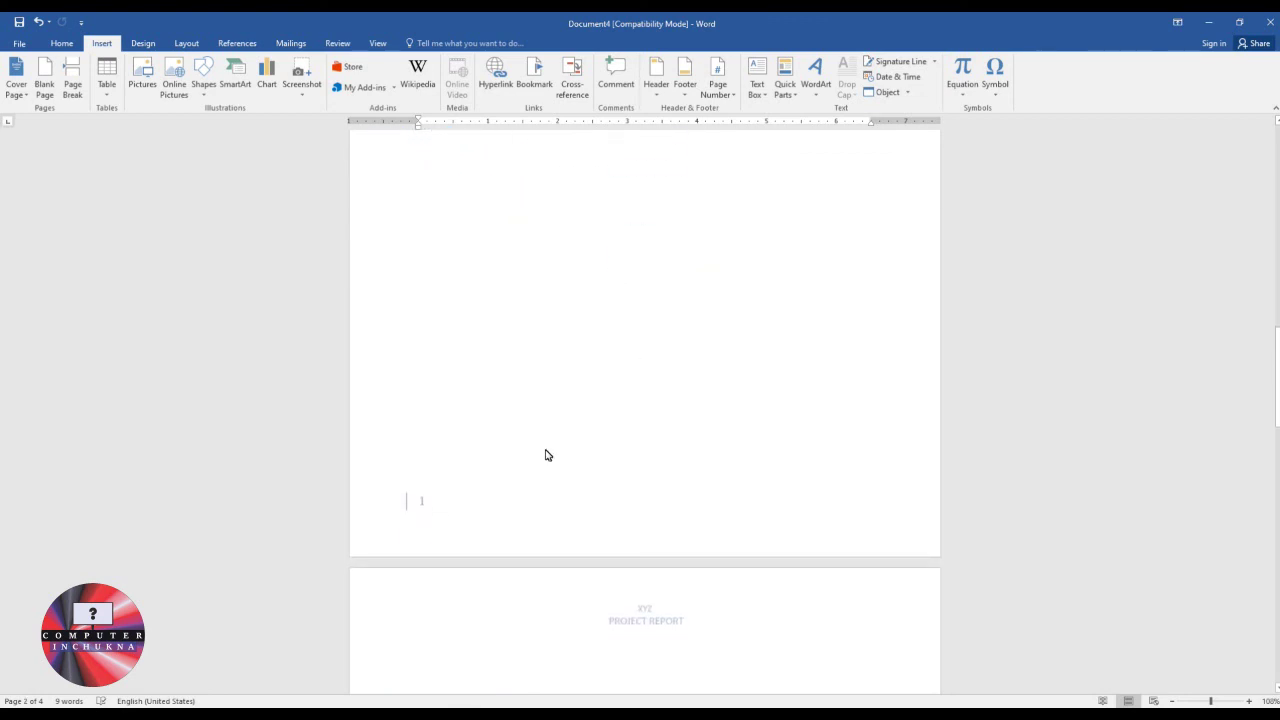
{"action": "scroll", "coordinate": [546, 455], "scroll_direction": "up", "scroll_amount": 1}
{"action": "scroll", "coordinate": [537, 474], "scroll_direction": "down", "scroll_amount": 15}
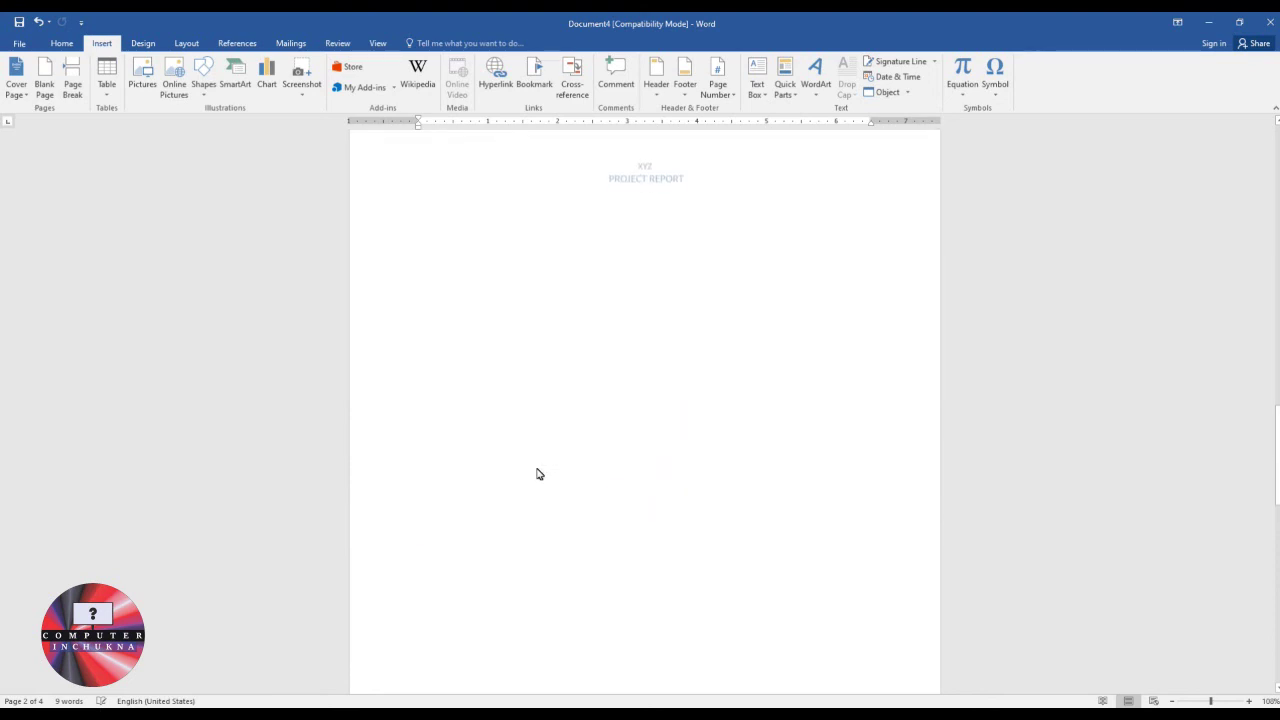
{"action": "scroll", "coordinate": [537, 474], "scroll_direction": "up", "scroll_amount": 10}
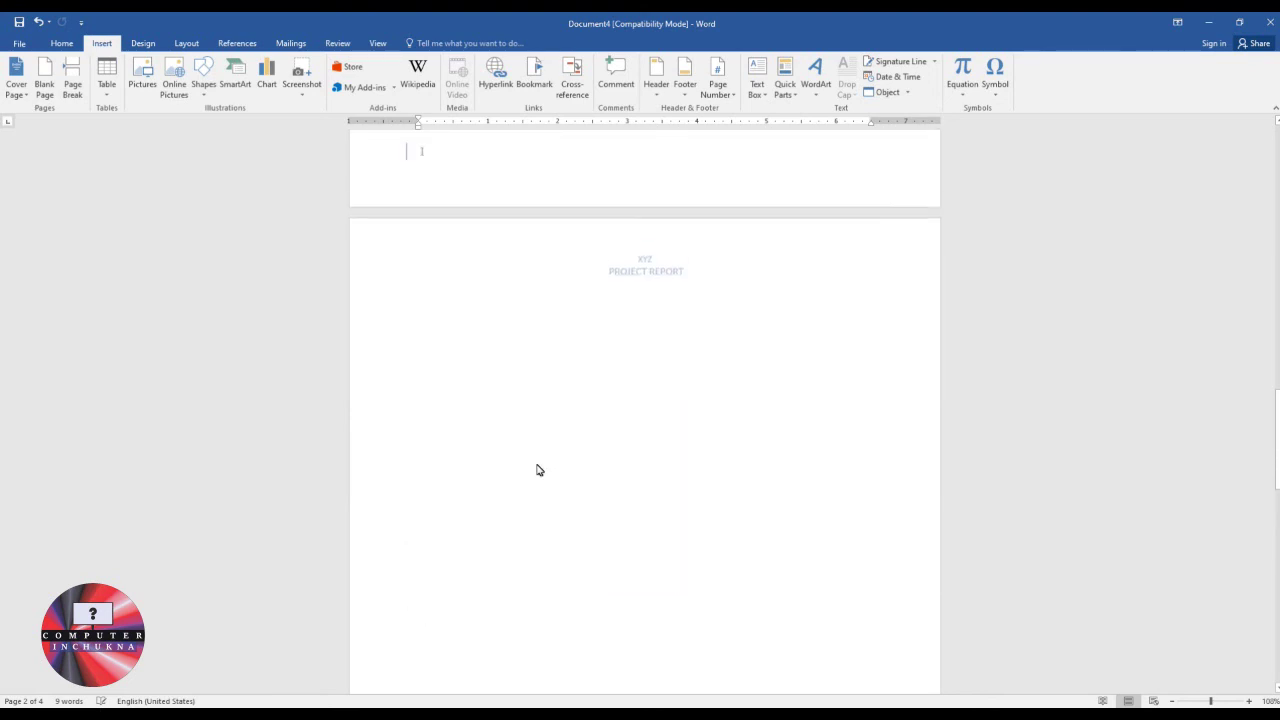
{"action": "scroll", "coordinate": [537, 470], "scroll_direction": "up", "scroll_amount": 10}
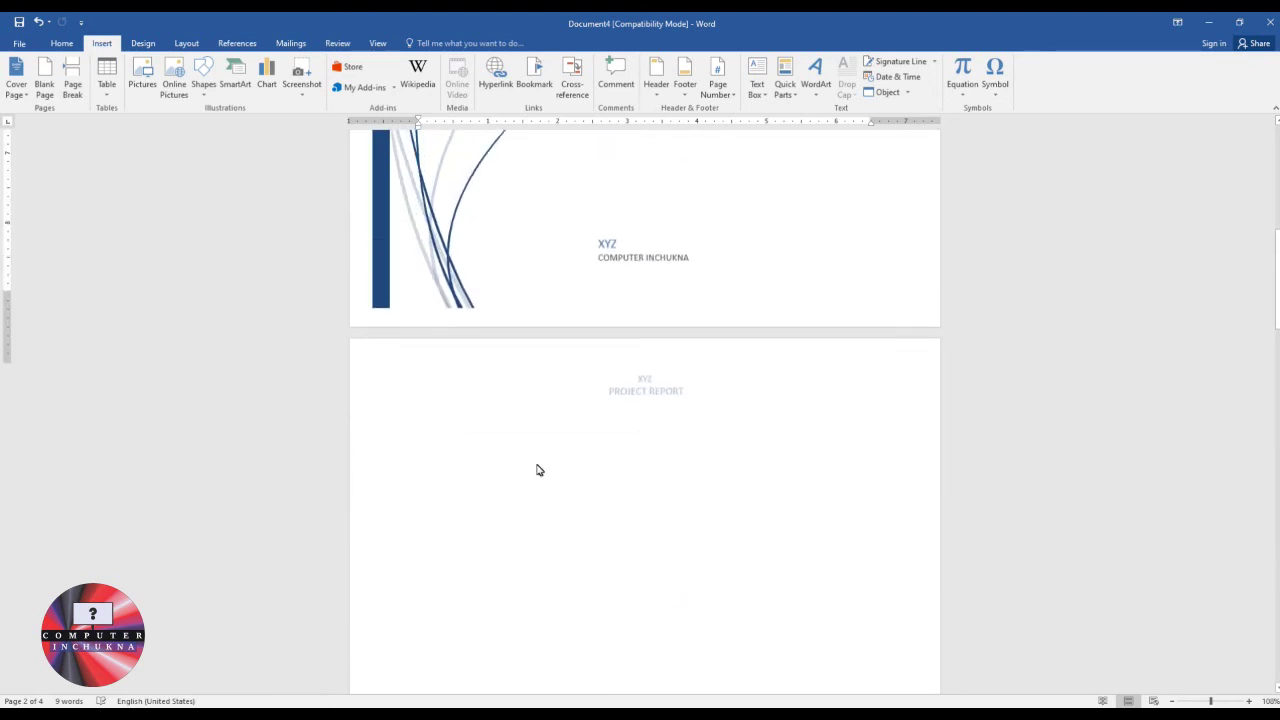